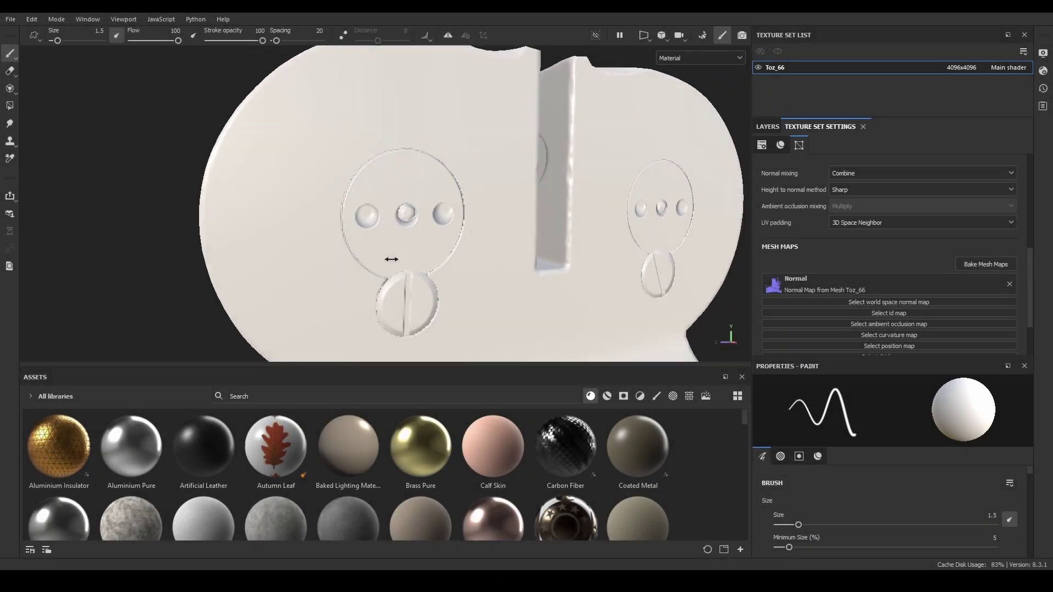
Examine the baked screw and hole details on the rounded plate from several angles and under different lighting.
{"action": "mouse_move", "coordinate": [392, 260]}
{"action": "right_mouse_down", "text": "shift"}
{"action": "mouse_move", "coordinate": [406, 264]}
{"action": "mouse_move", "coordinate": [396, 261]}
{"action": "right_mouse_up", "text": "shift"}
{"action": "scroll", "coordinate": [417, 245], "scroll_direction": "up", "scroll_amount": 3}
{"action": "left_click_drag", "start_coordinate": [433, 245], "coordinate": [369, 261], "text": "alt"}
{"action": "right_click_drag", "start_coordinate": [369, 261], "coordinate": [409, 269], "text": "shift"}
{"action": "scroll", "coordinate": [419, 278], "scroll_direction": "down", "scroll_amount": 3}
{"action": "left_click_drag", "start_coordinate": [414, 288], "coordinate": [437, 278], "text": "alt"}
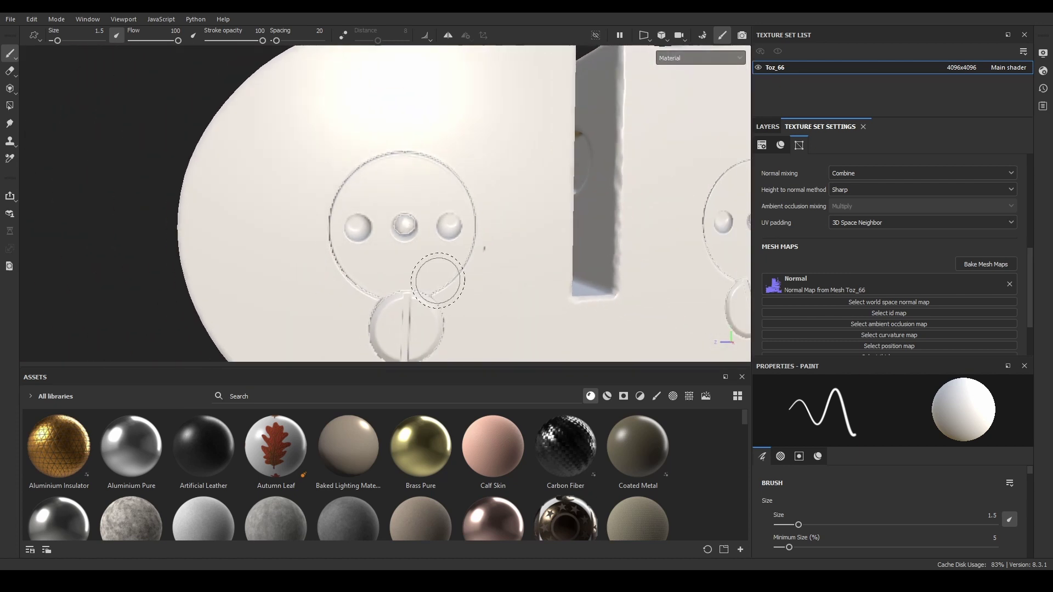
{"action": "scroll", "coordinate": [437, 278], "scroll_direction": "down", "scroll_amount": 2}
{"action": "middle_click_drag", "start_coordinate": [435, 276], "coordinate": [410, 261], "text": "alt"}
Switch the viewport from Material to a single-channel display and inspect the plate's baked details up close.
{"action": "left_click", "coordinate": [701, 57]}
{"action": "scroll", "coordinate": [697, 101], "scroll_direction": "down", "scroll_amount": 3}
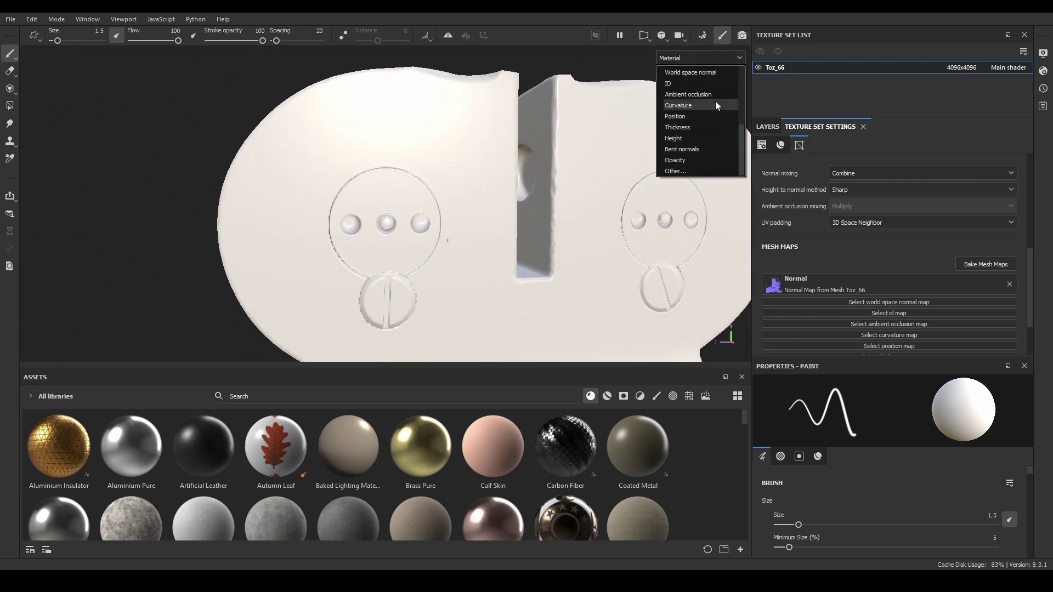
{"action": "scroll", "coordinate": [697, 102], "scroll_direction": "up", "scroll_amount": 2}
{"action": "left_click", "coordinate": [693, 96]}
{"action": "left_click_drag", "start_coordinate": [548, 229], "coordinate": [396, 267], "text": "alt"}
{"action": "scroll", "coordinate": [395, 268], "scroll_direction": "up", "scroll_amount": 3}
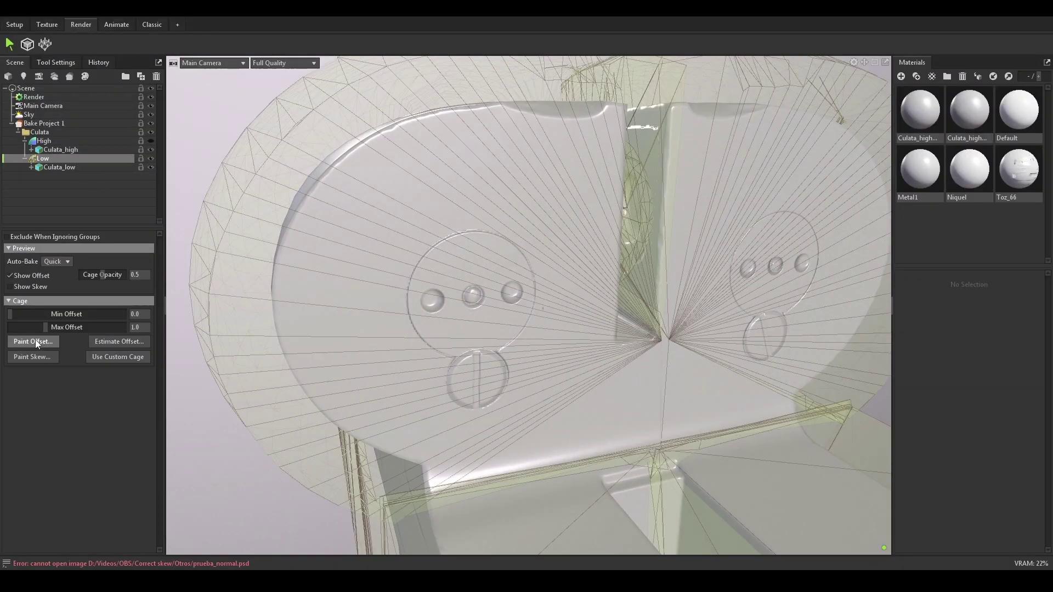
In Marmoset Toolbag, open skew painting for the Low mesh of the bake project.
{"action": "left_click", "coordinate": [32, 357]}
{"action": "mouse_move", "coordinate": [488, 116]}
{"action": "left_mouse_down"}
{"action": "mouse_move", "coordinate": [703, 137]}
{"action": "mouse_move", "coordinate": [725, 118]}
{"action": "left_mouse_up"}
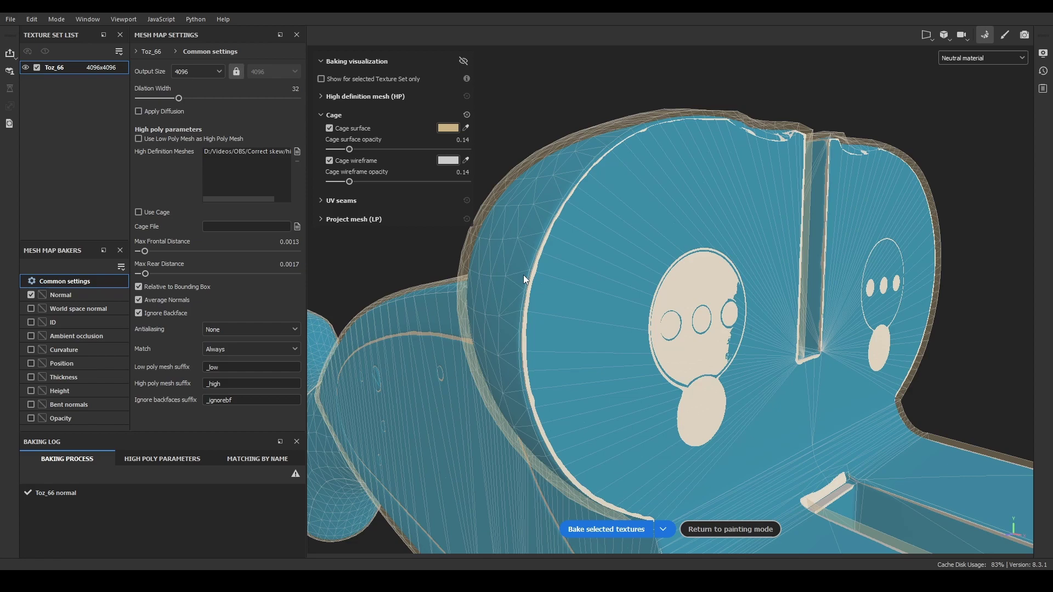
In Substance Painter's baking mode, set the cage surface opacity to 0.39 and the cage wireframe opacity to 0.5.
{"action": "mouse_move", "coordinate": [580, 296]}
{"action": "left_mouse_down", "text": "alt"}
{"action": "mouse_move", "coordinate": [634, 332]}
{"action": "mouse_move", "coordinate": [621, 342]}
{"action": "mouse_move", "coordinate": [636, 328]}
{"action": "mouse_move", "coordinate": [581, 308]}
{"action": "left_mouse_up", "text": "alt"}
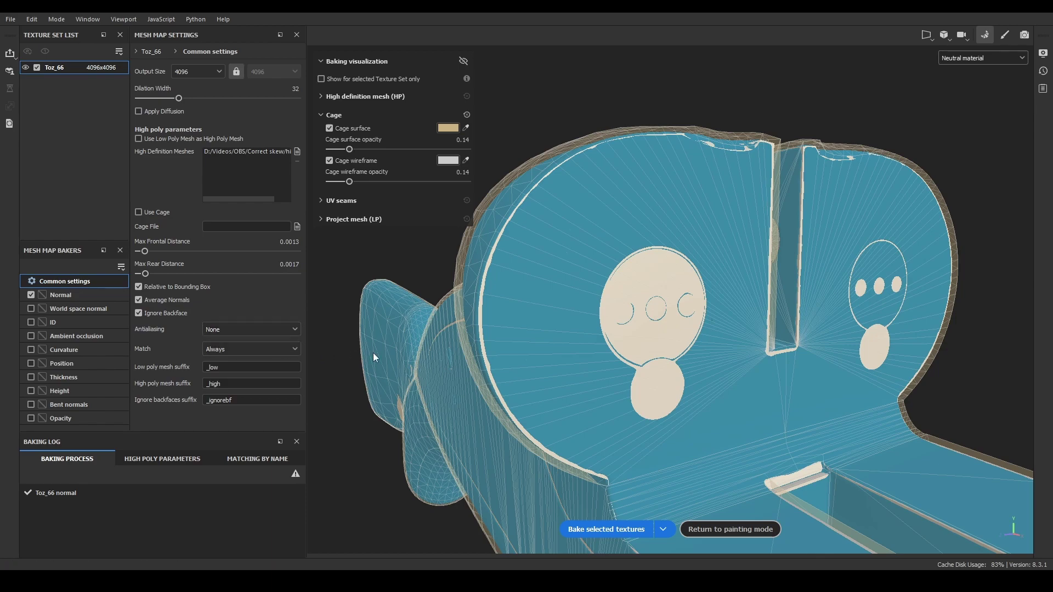
{"action": "left_click_drag", "start_coordinate": [508, 371], "coordinate": [559, 364], "text": "alt"}
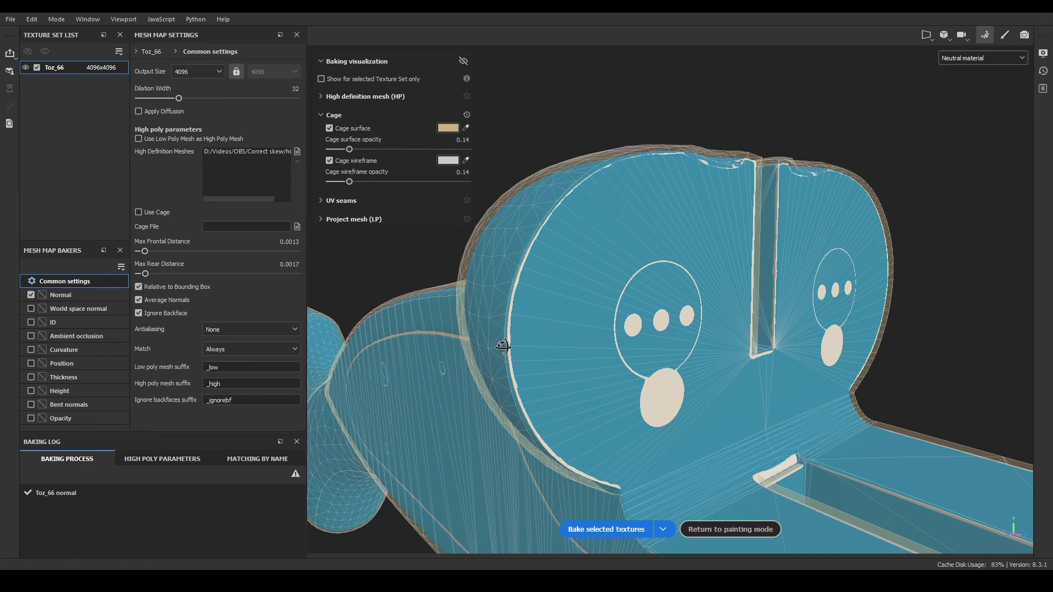
{"action": "left_click_drag", "start_coordinate": [503, 345], "coordinate": [383, 150], "text": "alt"}
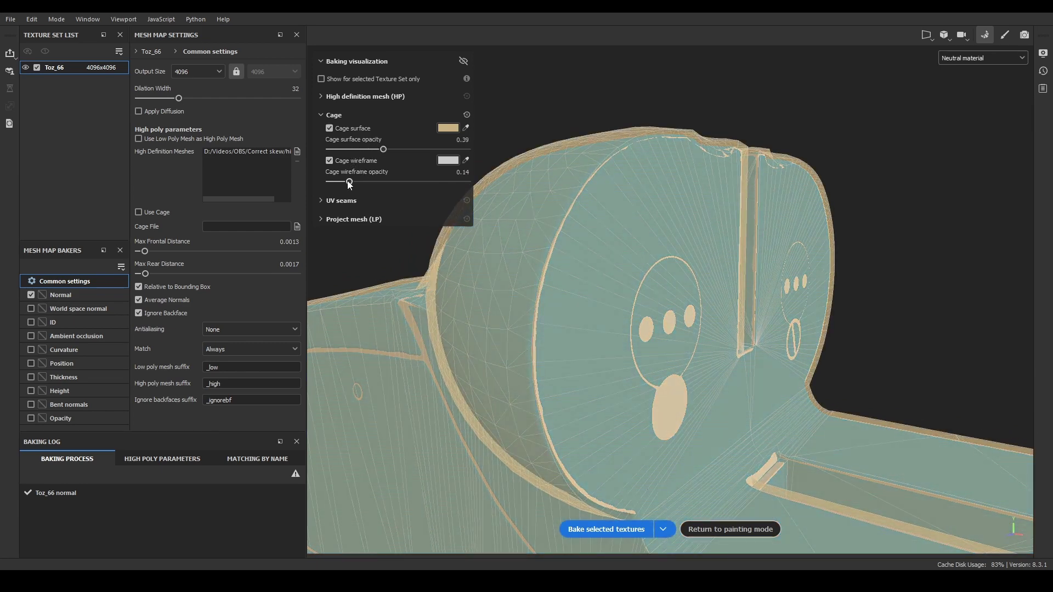
{"action": "left_click_drag", "start_coordinate": [507, 351], "coordinate": [540, 351], "text": "alt"}
{"action": "left_click_drag", "start_coordinate": [350, 321], "coordinate": [357, 323], "text": "alt"}
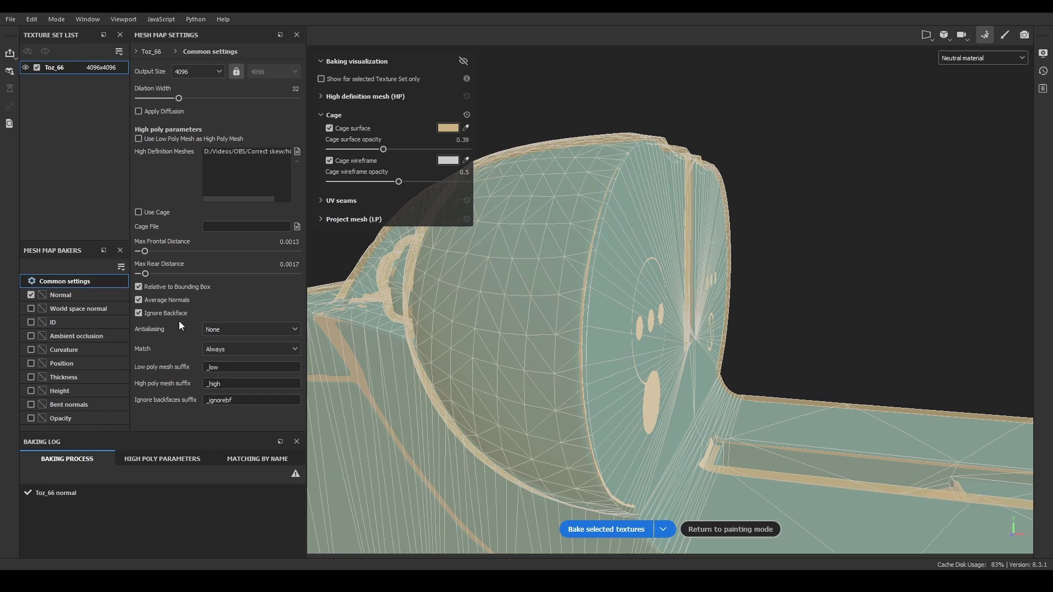
Disable Average Normals in the common bake settings and set the cage surface opacity to 0.27.
{"action": "left_click", "coordinate": [165, 300]}
{"action": "left_click_drag", "start_coordinate": [498, 354], "coordinate": [620, 368], "text": "alt"}
{"action": "left_click_drag", "start_coordinate": [383, 150], "coordinate": [417, 150]}
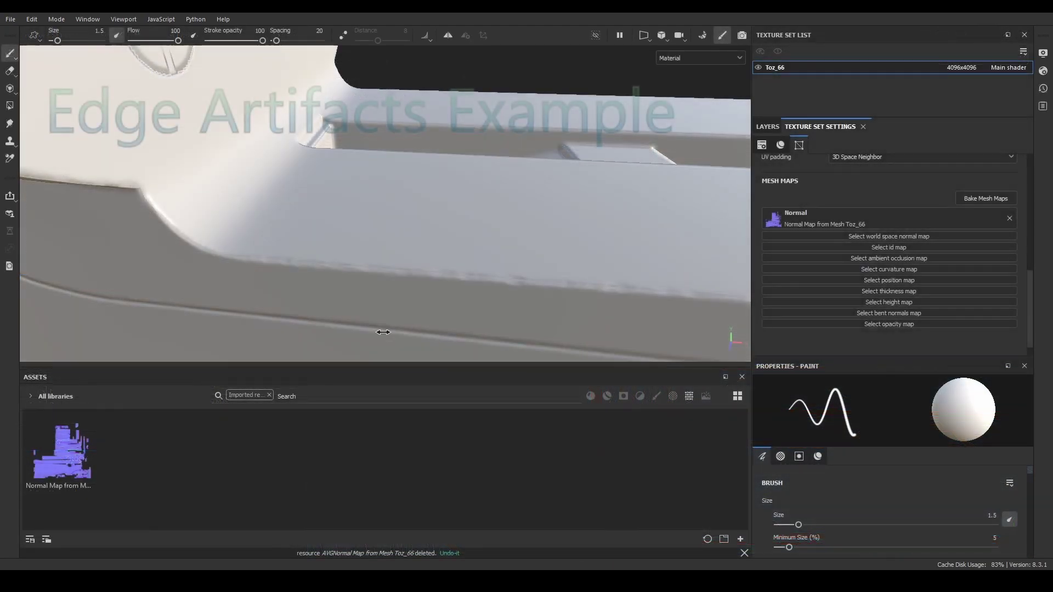
Display the Normal mesh map in the viewport and inspect the artifacts along the model's long edge.
{"action": "right_click_drag", "start_coordinate": [382, 333], "coordinate": [362, 332], "text": "shift"}
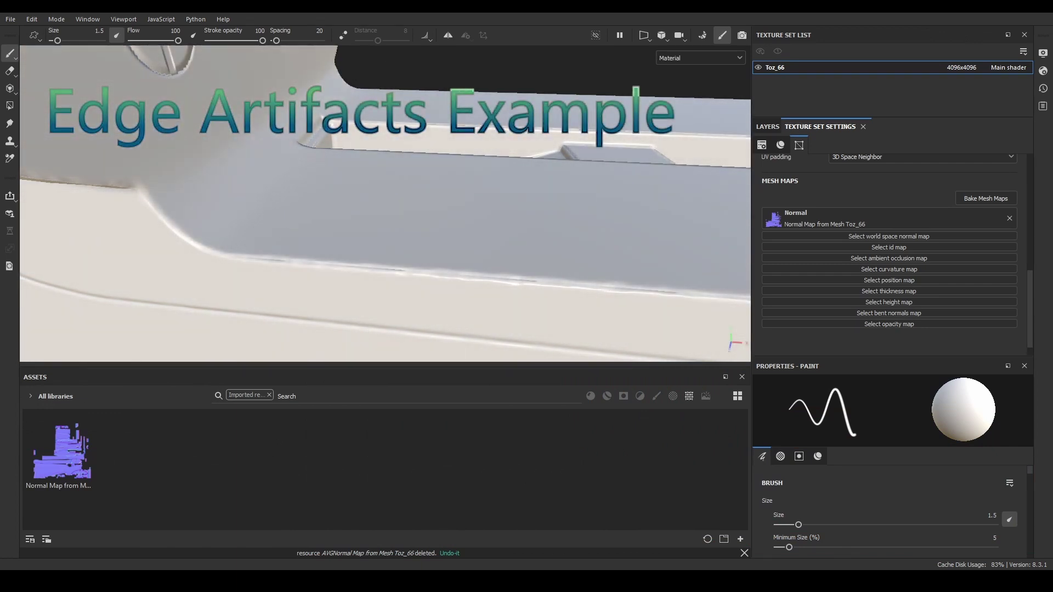
{"action": "left_click", "coordinate": [707, 57]}
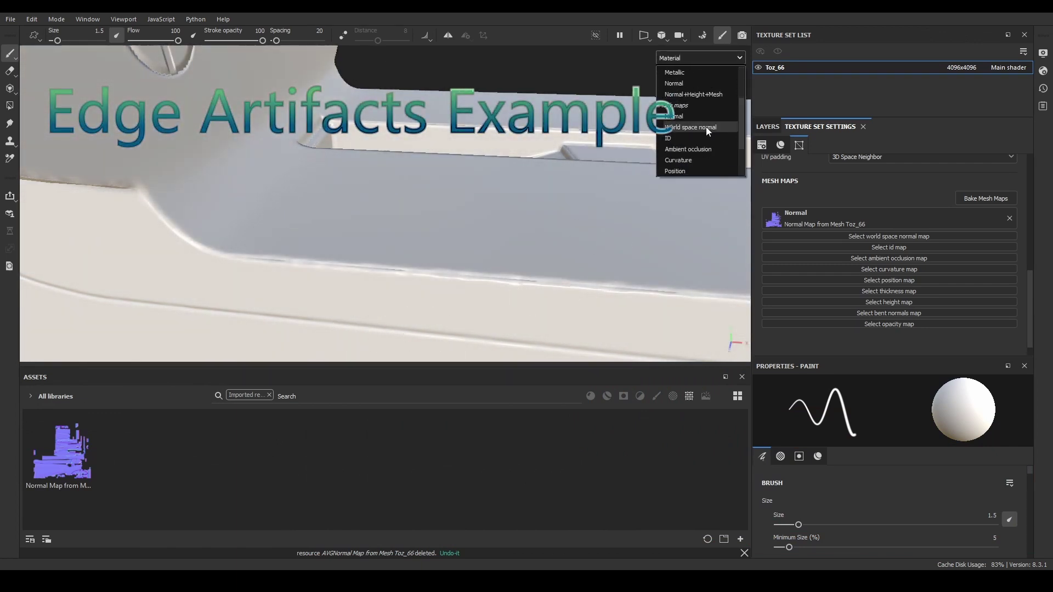
{"action": "left_click", "coordinate": [680, 116]}
{"action": "left_click_drag", "start_coordinate": [442, 308], "coordinate": [425, 324], "text": "alt"}
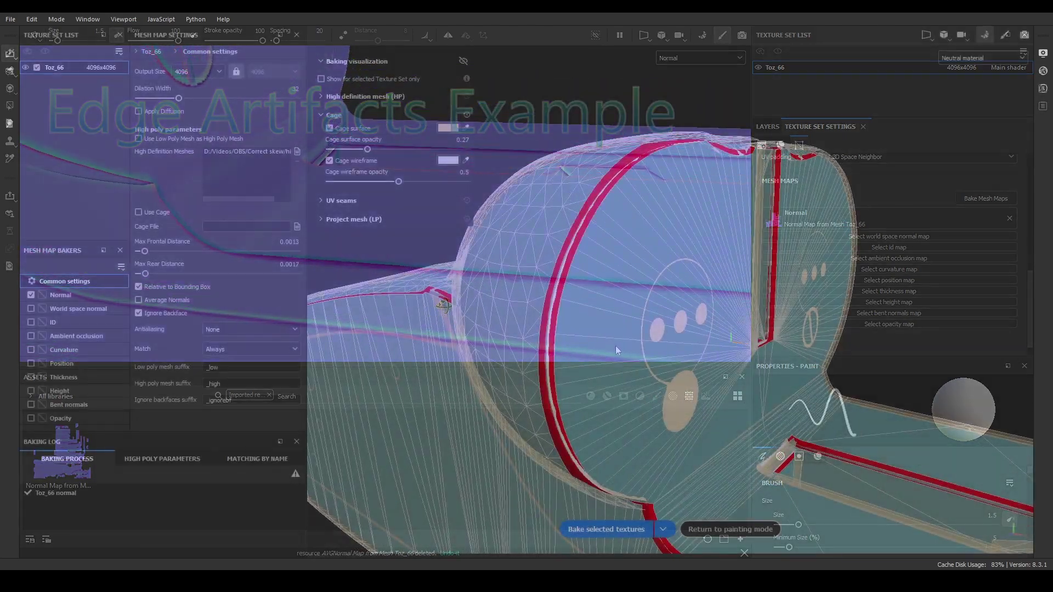
Enable Average Normals again and check the cage around the rounded plate's edge.
{"action": "mouse_move", "coordinate": [615, 345]}
{"action": "left_mouse_down", "text": "alt"}
{"action": "mouse_move", "coordinate": [602, 343]}
{"action": "mouse_move", "coordinate": [619, 350]}
{"action": "left_mouse_up", "text": "alt"}
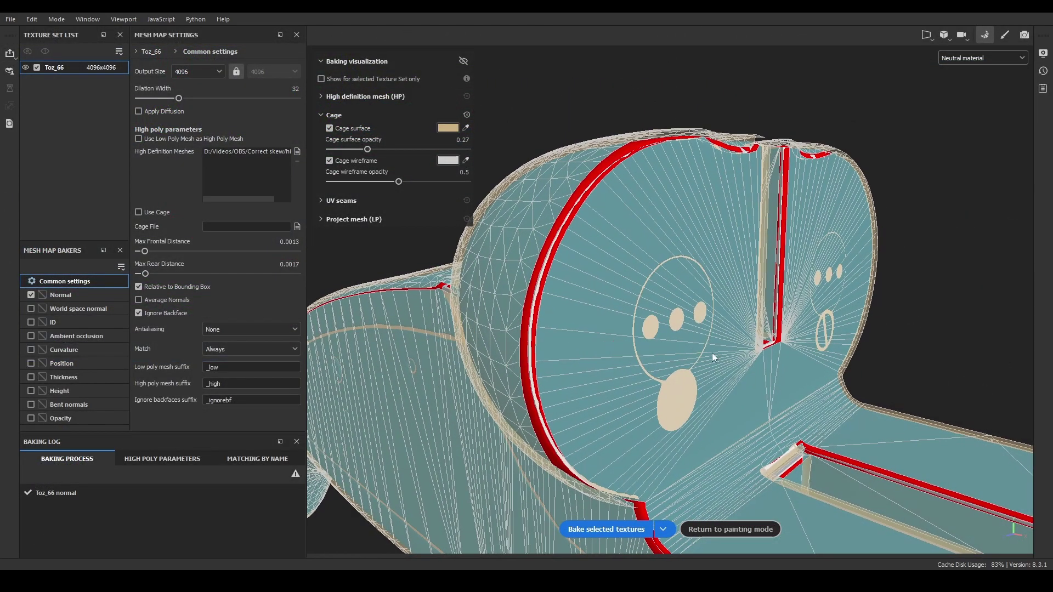
{"action": "left_click", "coordinate": [155, 302]}
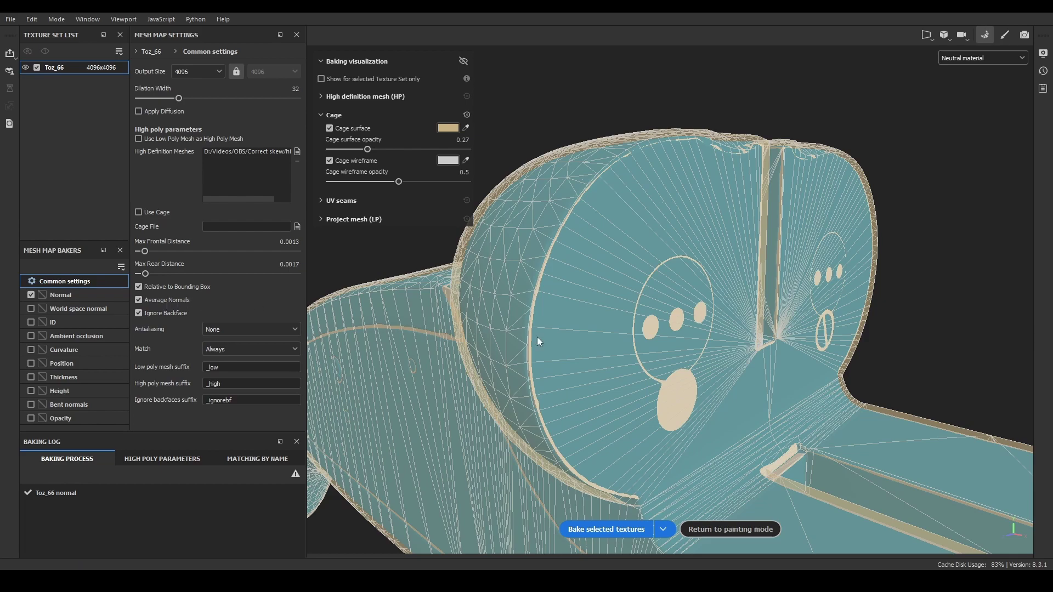
{"action": "left_click_drag", "start_coordinate": [538, 342], "coordinate": [559, 337], "text": "alt"}
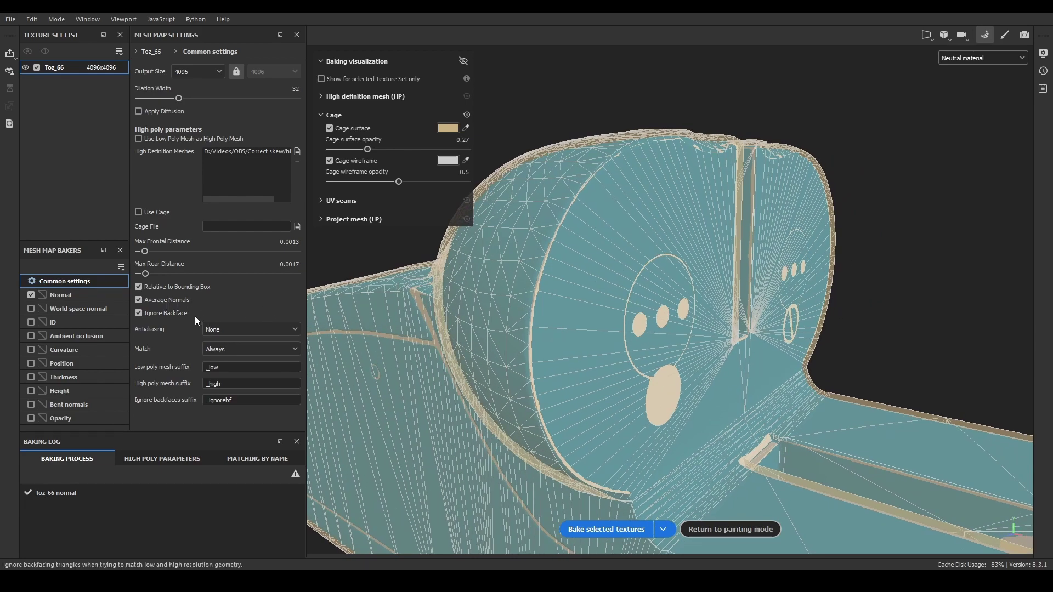
Include the Ambient occlusion, Thickness, Curvature and ID maps in the bake alongside the Normal map.
{"action": "left_click", "coordinate": [31, 336]}
{"action": "left_click", "coordinate": [31, 377]}
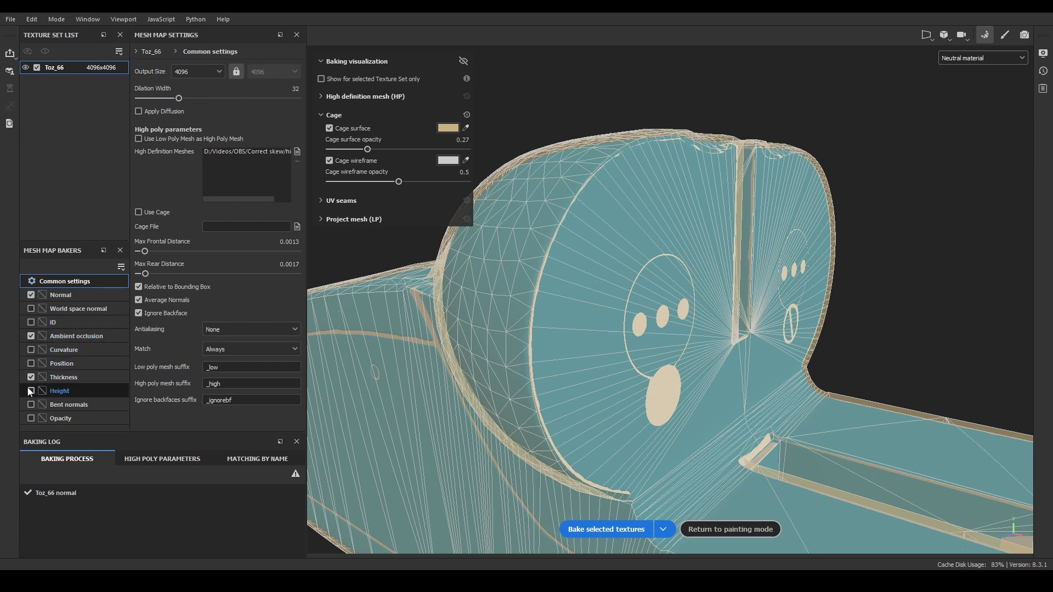
{"action": "left_click", "coordinate": [30, 351]}
{"action": "left_click", "coordinate": [30, 321]}
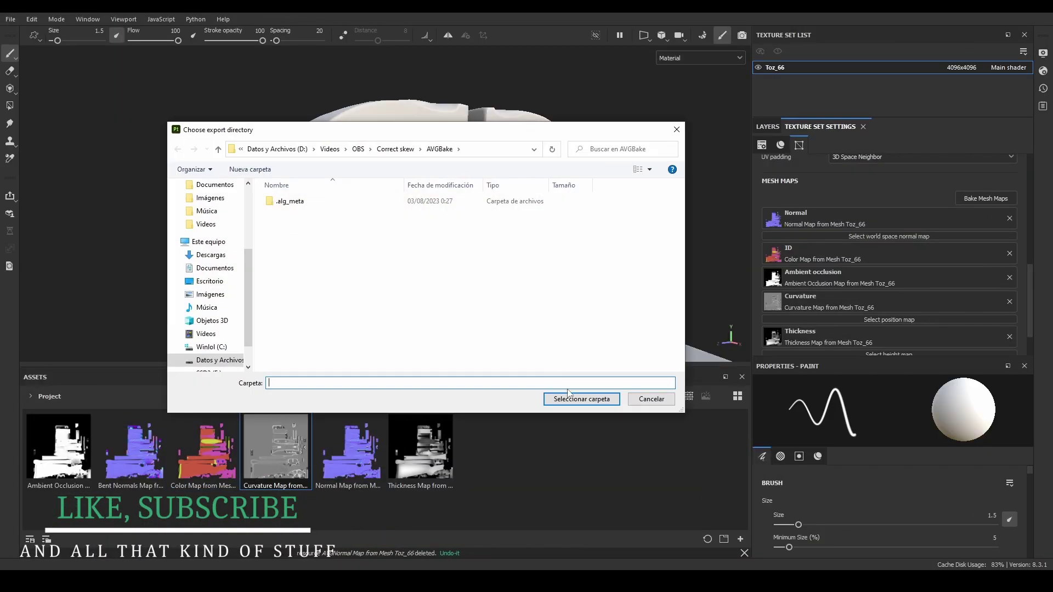
Export the baked Curvature and Normal maps of Toz_66 to the AVGBake folder.
{"action": "left_click", "coordinate": [570, 397]}
{"action": "right_click", "coordinate": [362, 454]}
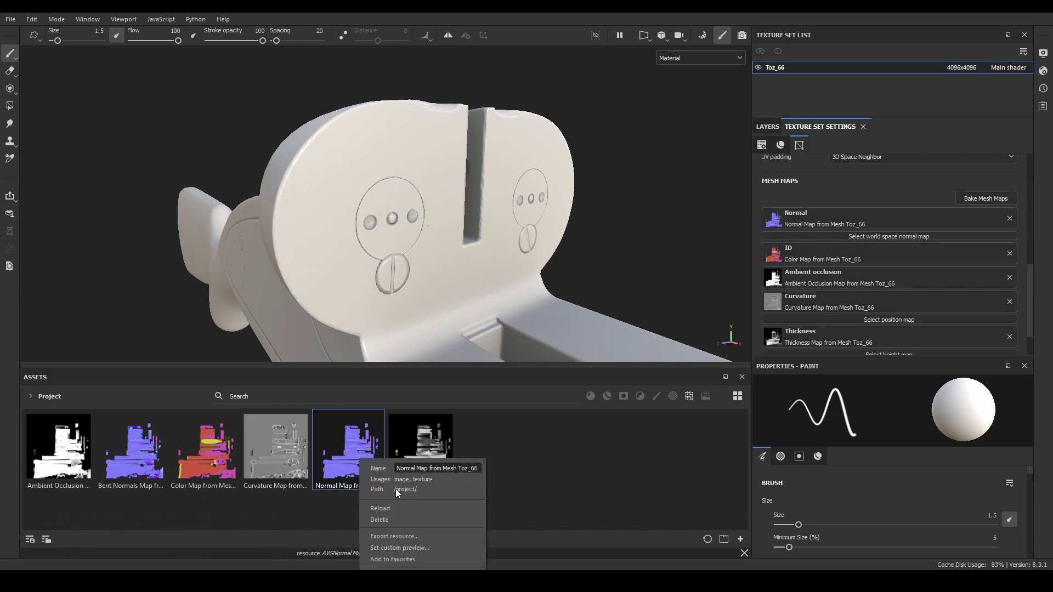
{"action": "left_click", "coordinate": [399, 527]}
{"action": "left_click", "coordinate": [599, 402]}
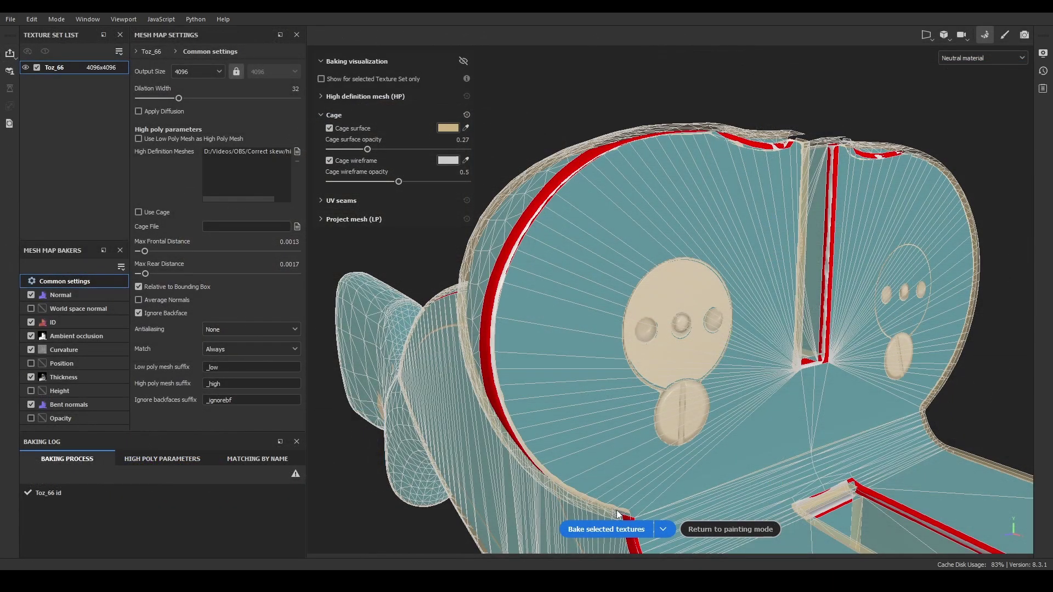
Bake the selected mesh maps without average normals and export the Thickness map of Toz_66.
{"action": "left_click", "coordinate": [605, 529]}
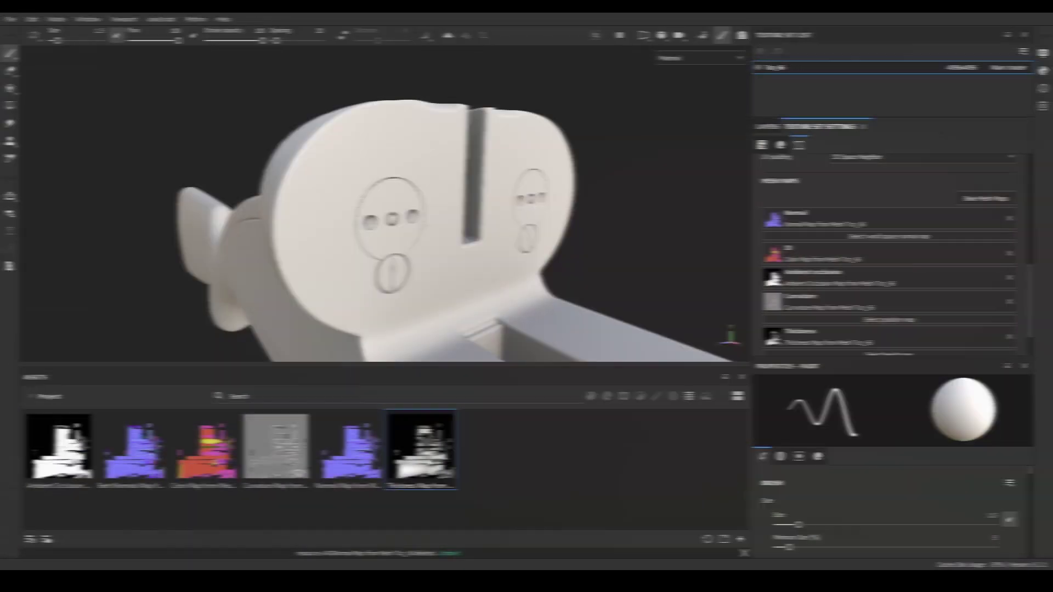
{"action": "right_click", "coordinate": [437, 457]}
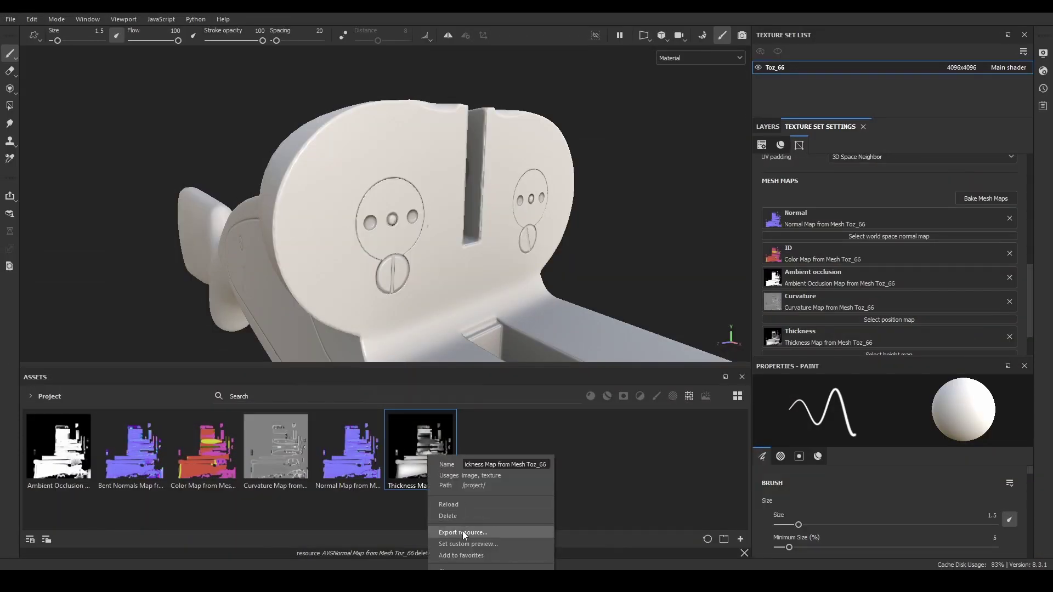
{"action": "left_click", "coordinate": [463, 533]}
{"action": "left_click", "coordinate": [573, 399]}
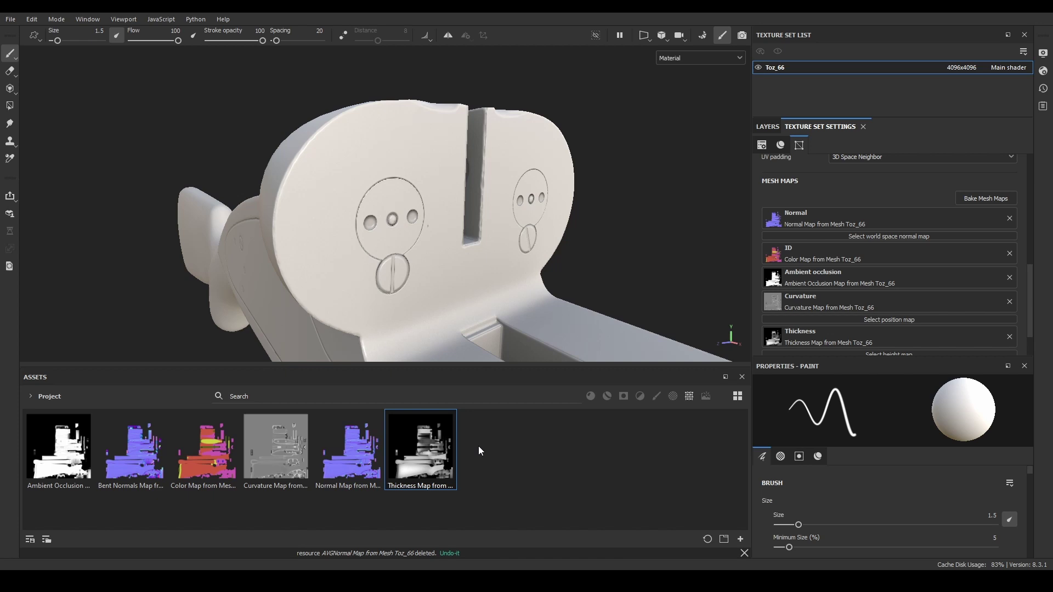
Remove the Normal, ID, Ambient occlusion, Curvature, Thickness and Bent normals maps from the Toz_66 texture set.
{"action": "left_click", "coordinate": [1009, 218]}
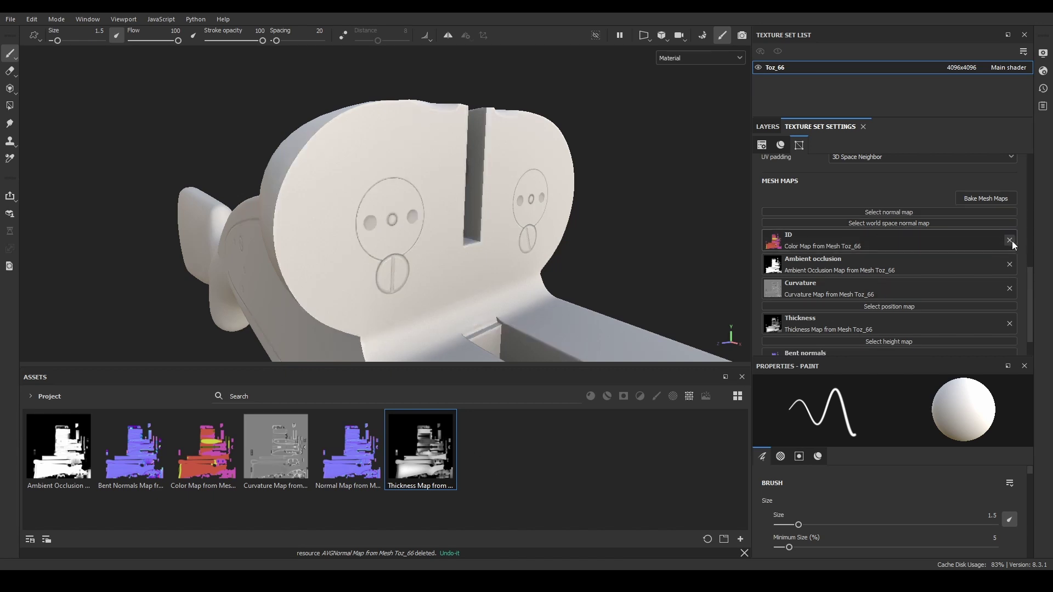
{"action": "left_click", "coordinate": [1009, 240]}
{"action": "left_click", "coordinate": [1009, 252]}
{"action": "left_click", "coordinate": [1009, 265]}
{"action": "left_click", "coordinate": [1010, 285]}
{"action": "left_click", "coordinate": [1009, 306]}
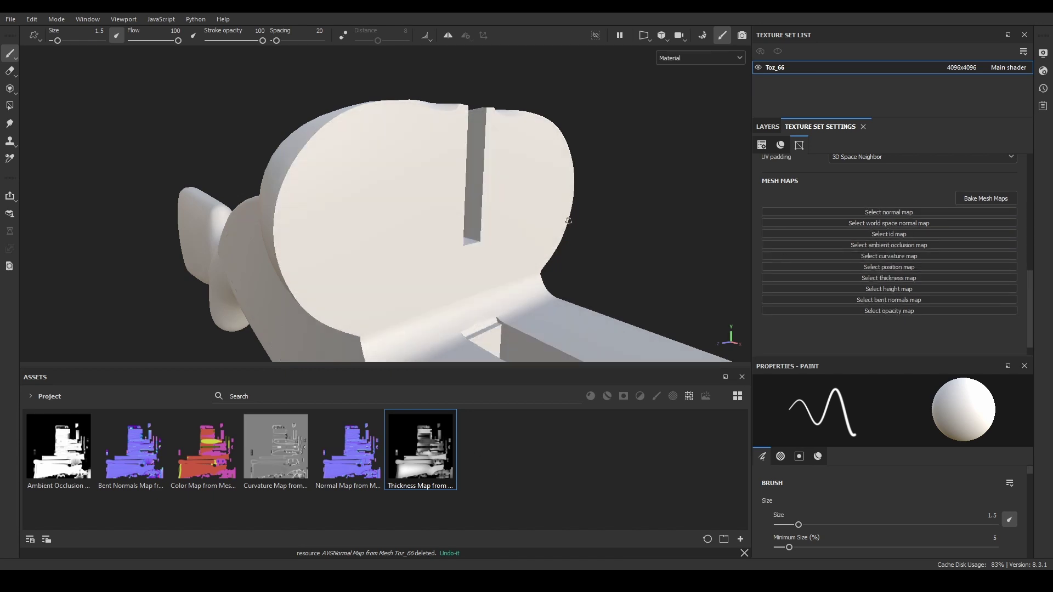
Clean the project of its unused mesh map resources.
{"action": "left_click", "coordinate": [13, 22]}
{"action": "left_click", "coordinate": [38, 138]}
{"action": "left_click", "coordinate": [492, 305]}
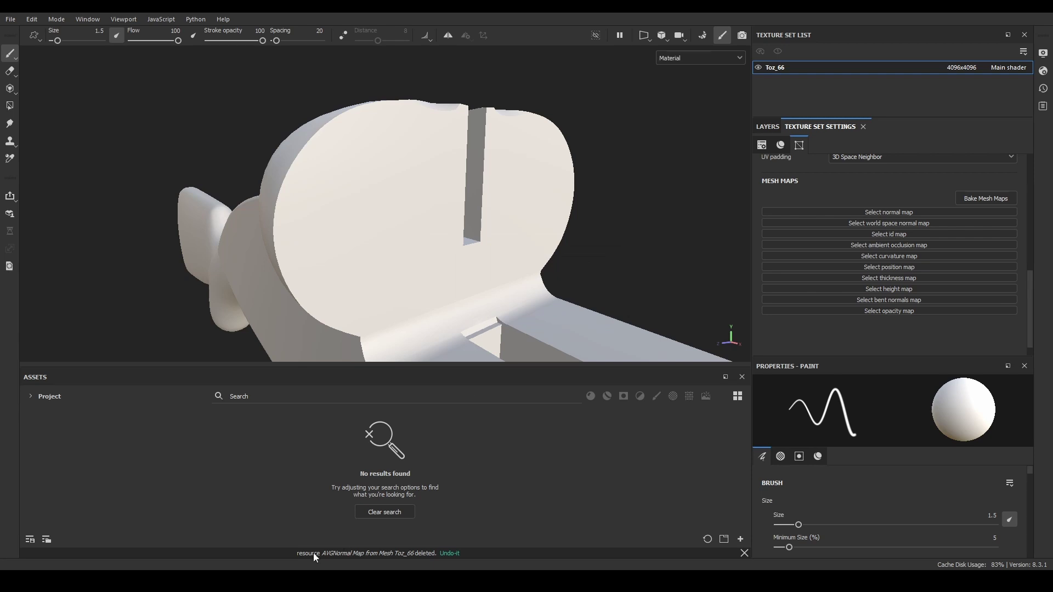
In File Explorer's NOAVGBake folder, append NOAVG to the Bent Normals map's file name.
{"action": "key", "text": "alt+Tab"}
{"action": "right_click", "coordinate": [496, 220]}
{"action": "left_click", "coordinate": [526, 550]}
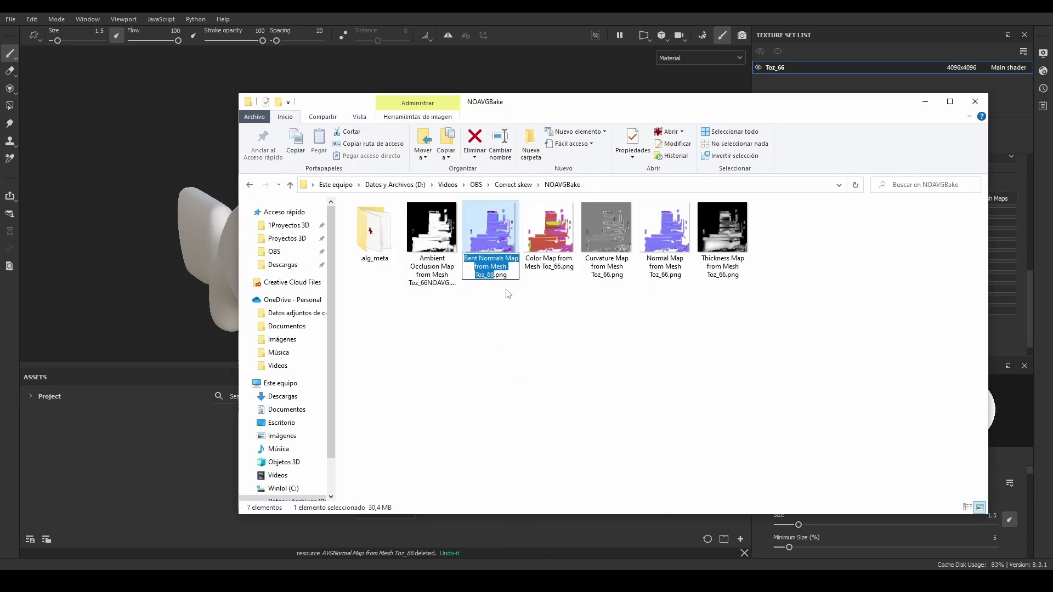
{"action": "type", "text": "NOAVG"}
{"action": "left_click", "coordinate": [519, 335]}
{"action": "right_click", "coordinate": [545, 234]}
{"action": "left_click", "coordinate": [582, 534]}
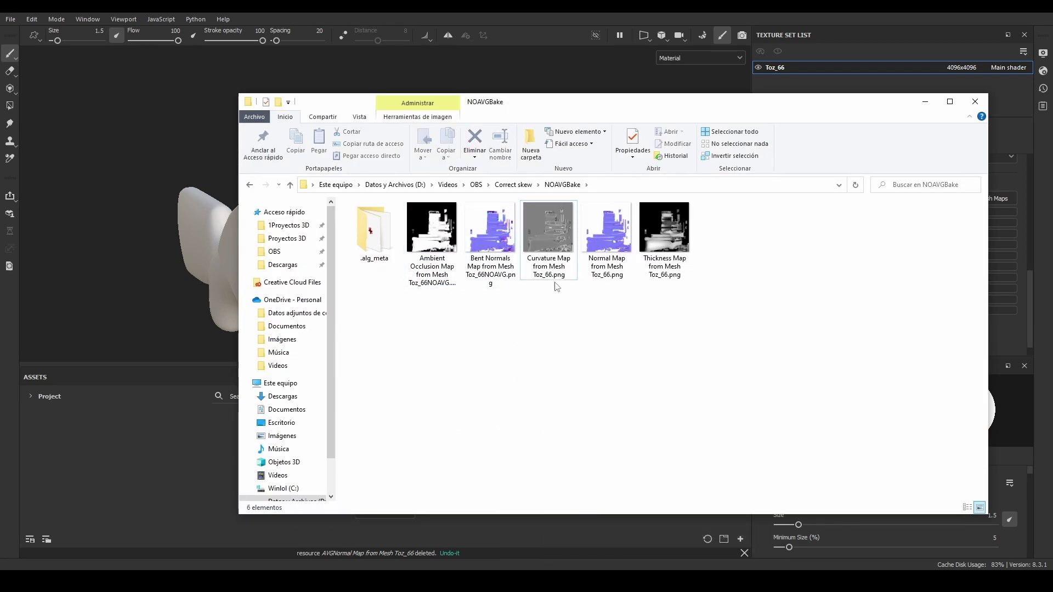
{"action": "key", "text": "ctrl+z"}
Append NOAVG to the file names of the Color, Curvature and Normal maps in the NOAVGBake folder.
{"action": "right_click", "coordinate": [552, 266]}
{"action": "key", "text": "m"}
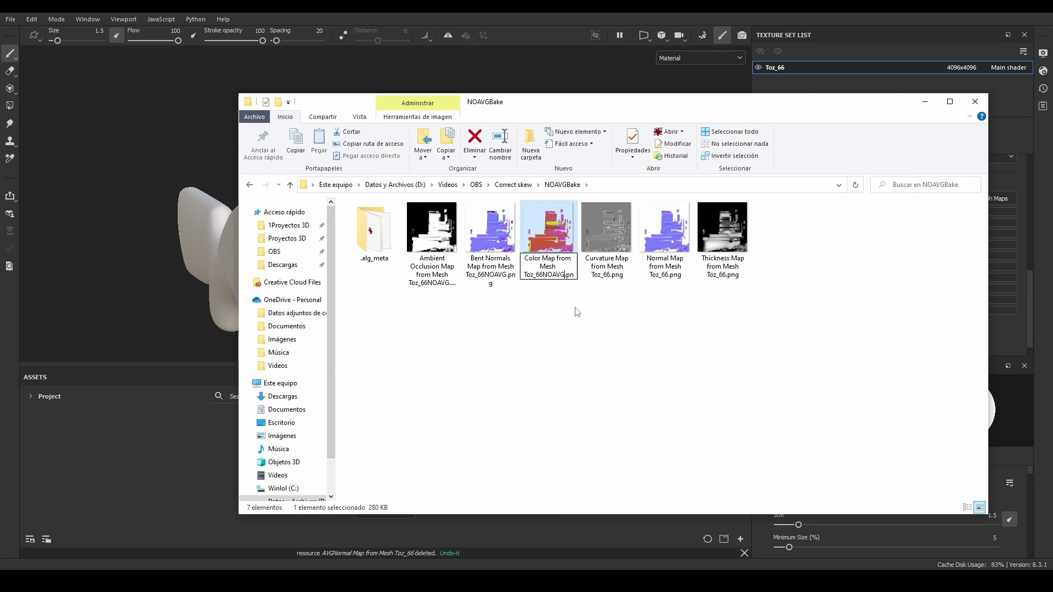
{"action": "key", "text": "Return"}
{"action": "right_click", "coordinate": [588, 241]}
{"action": "key", "text": "m"}
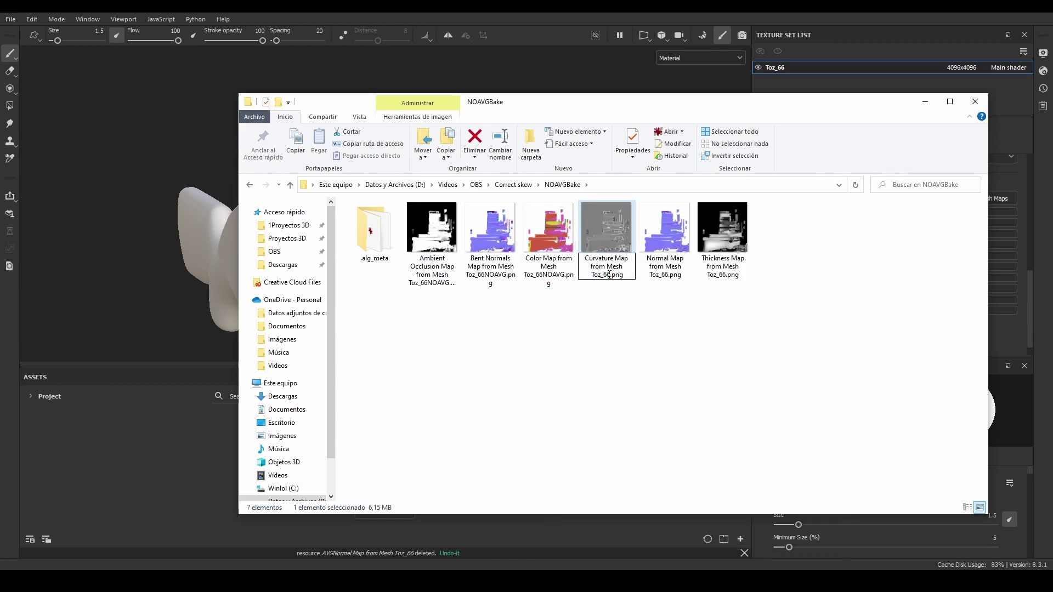
{"action": "left_click", "coordinate": [663, 226]}
{"action": "right_click", "coordinate": [657, 216]}
{"action": "key", "text": "m"}
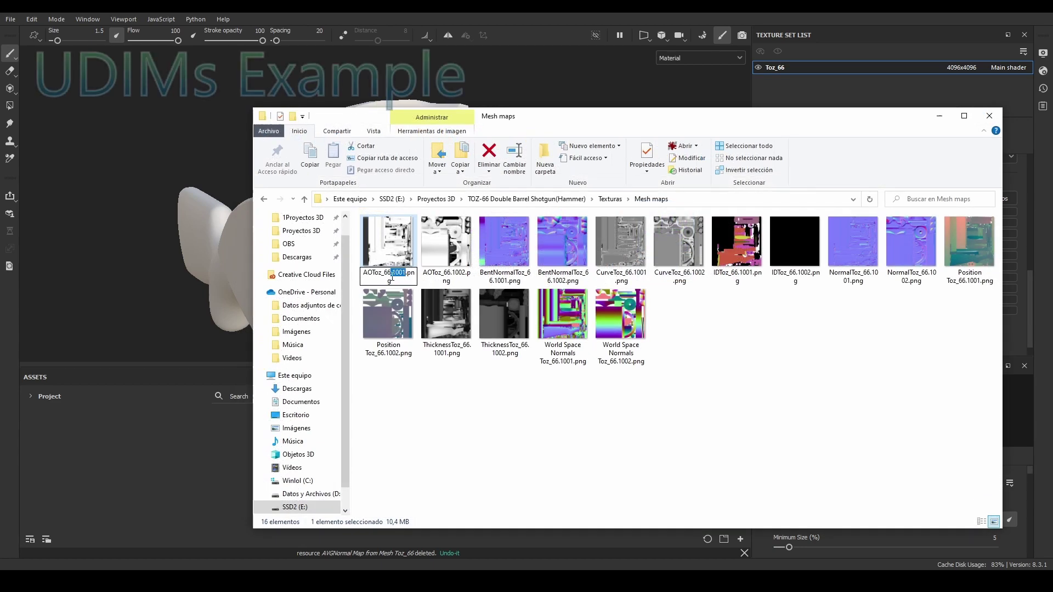
Check the UDIM tile numbers in the ambient occlusion file names of the Mesh maps folder.
{"action": "left_click", "coordinate": [446, 241]}
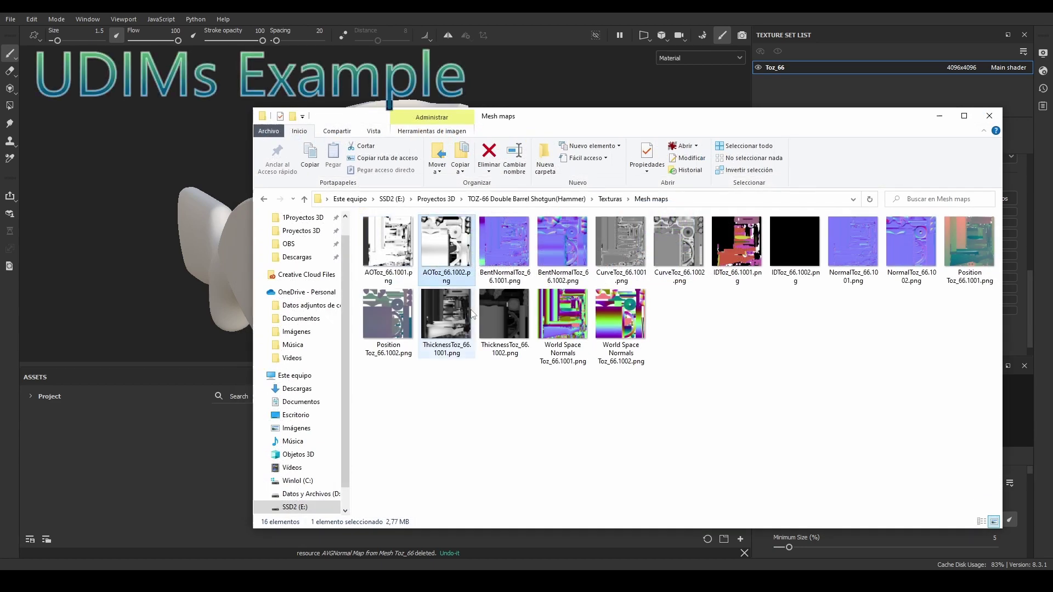
{"action": "left_click", "coordinate": [451, 395]}
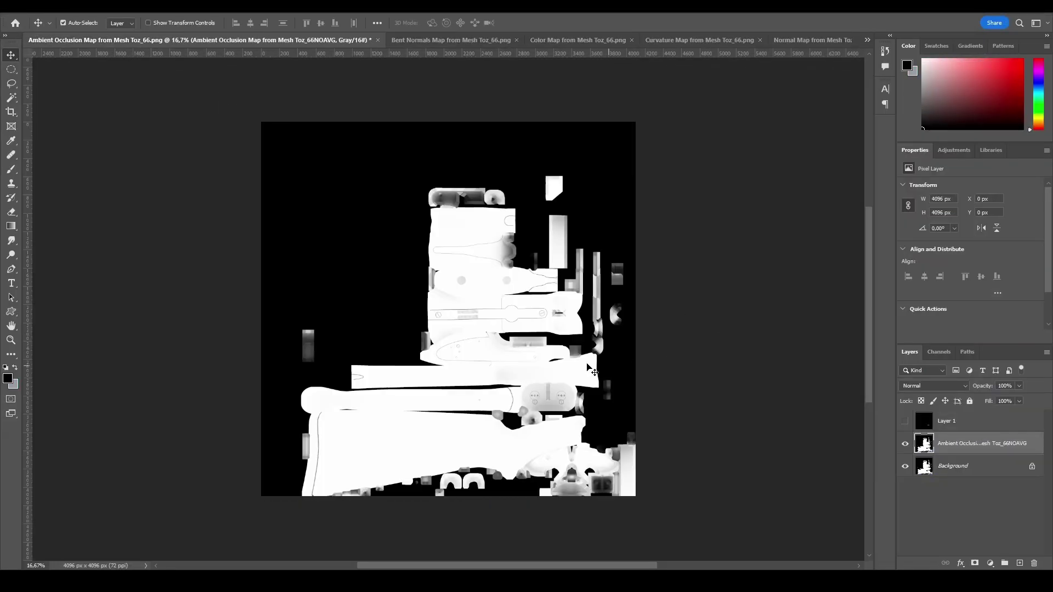
{"action": "scroll", "coordinate": [558, 411], "scroll_direction": "up", "scroll_amount": 3, "text": "alt"}
{"action": "scroll", "coordinate": [558, 410], "scroll_direction": "up", "scroll_amount": 3, "text": "alt"}
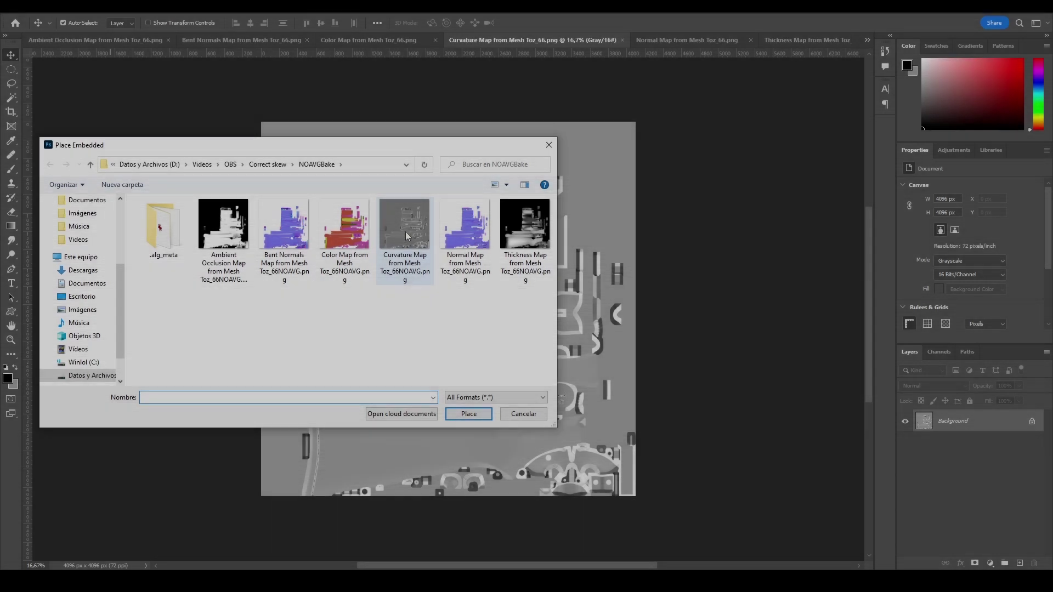
In Photoshop, place the NOAVG curvature map as a layer over the Curvature Map document and bring up the Normal Map document.
{"action": "double_click", "coordinate": [404, 225]}
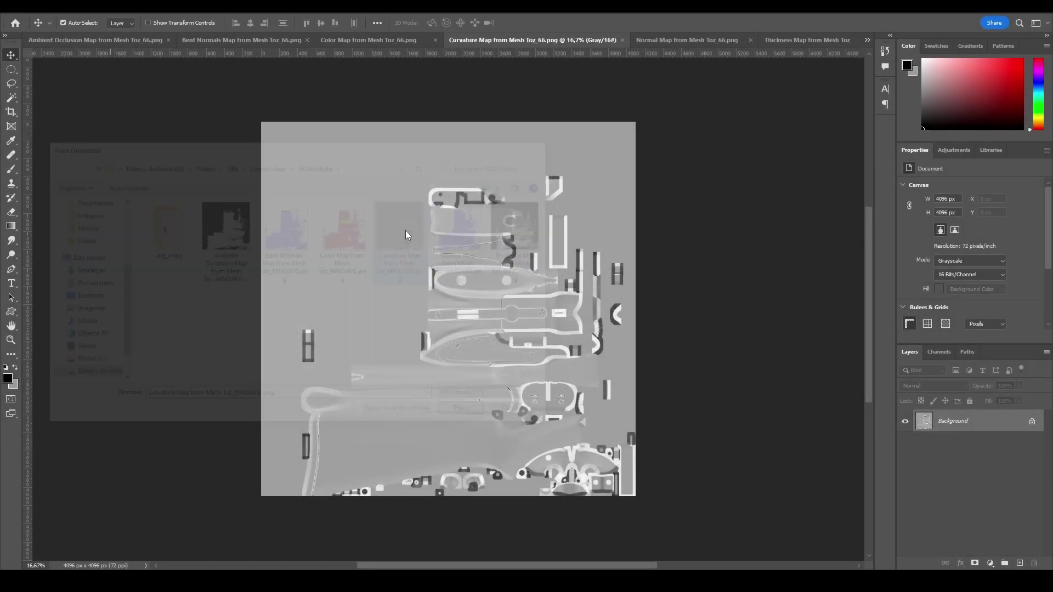
{"action": "key", "text": "Return"}
{"action": "left_click", "coordinate": [770, 41]}
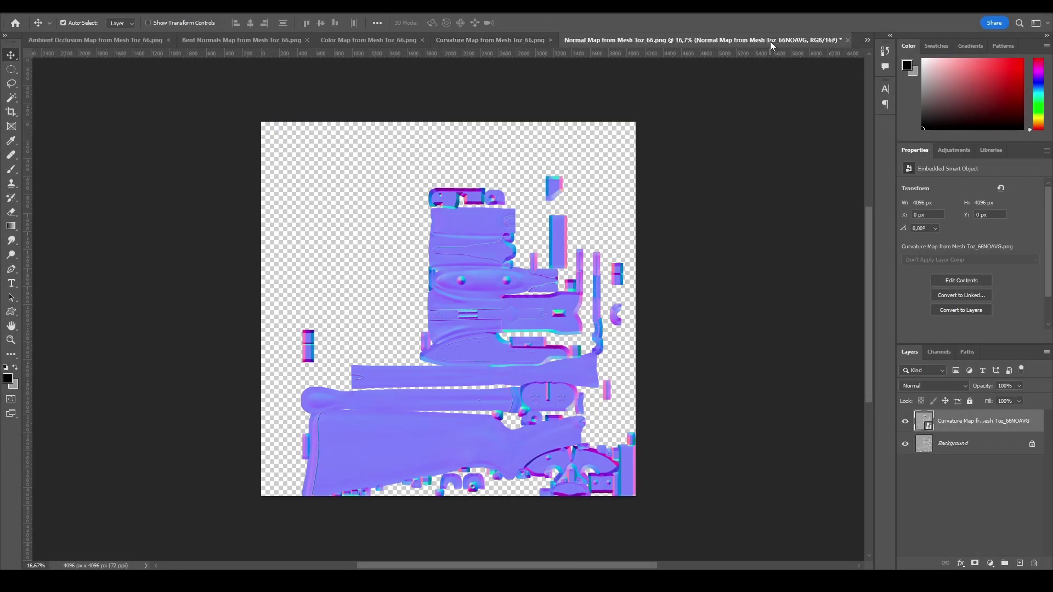
Place the NOAVG thickness map from the NOAVGBake folder as a layer over the Thickness Map document.
{"action": "left_click", "coordinate": [866, 40]}
{"action": "left_click", "coordinate": [749, 104]}
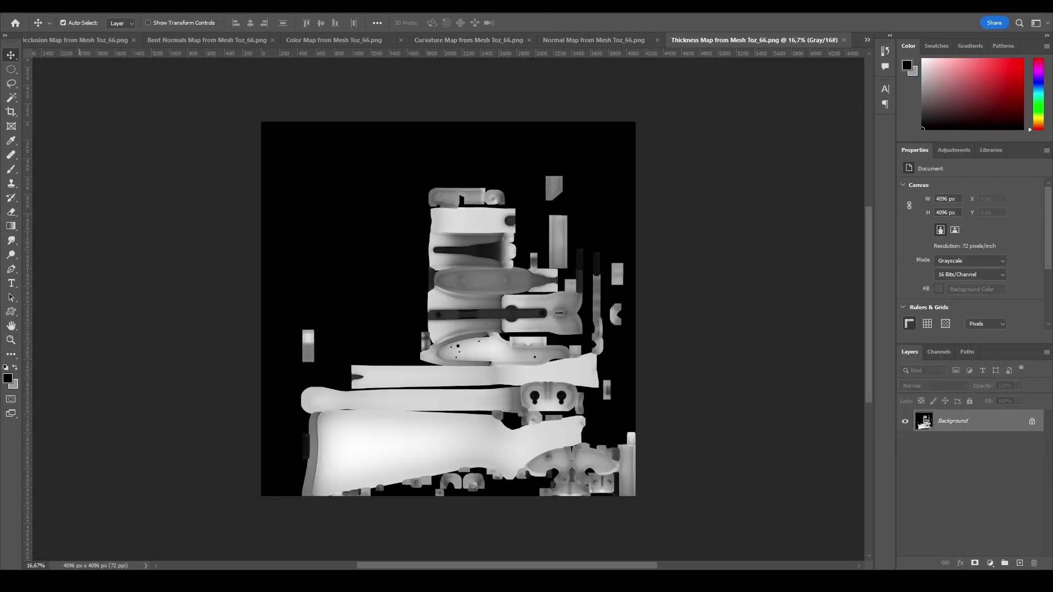
{"action": "left_click", "coordinate": [24, 5]}
{"action": "left_click", "coordinate": [76, 244]}
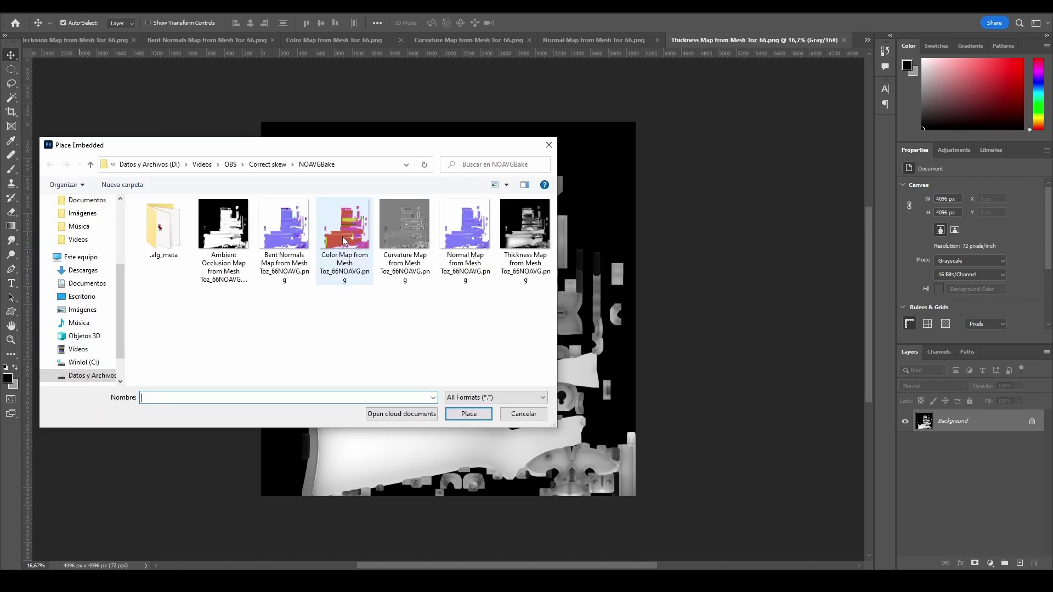
{"action": "left_click", "coordinate": [542, 233]}
{"action": "double_click", "coordinate": [541, 233]}
{"action": "key", "text": "Return"}
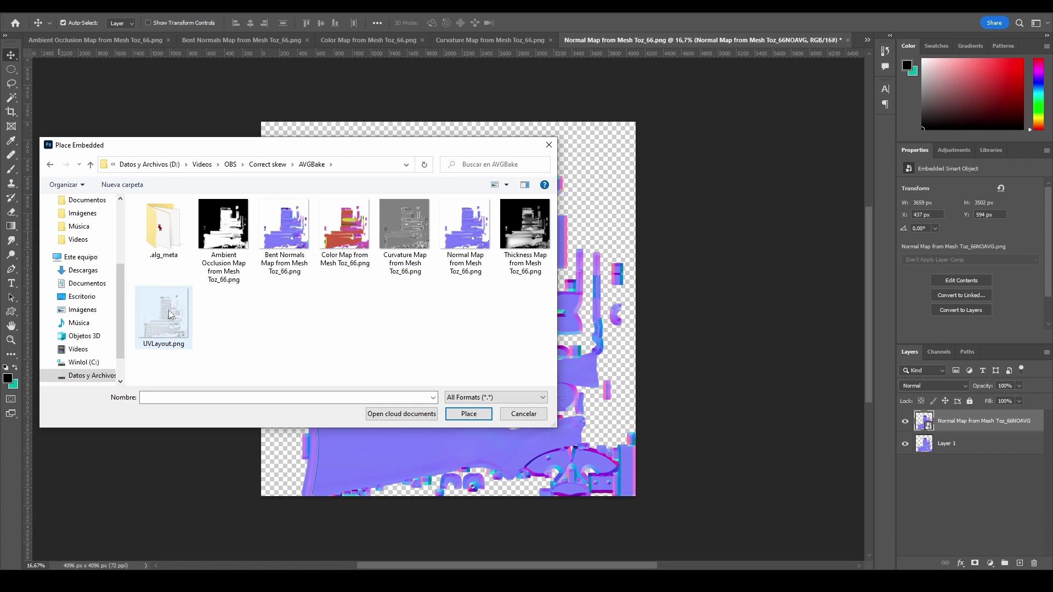
Place UVLayout.png from the AVGBake folder over the Normal Map document and lasso the round details on both halves of the breech face.
{"action": "double_click", "coordinate": [168, 311]}
{"action": "key", "text": "Return"}
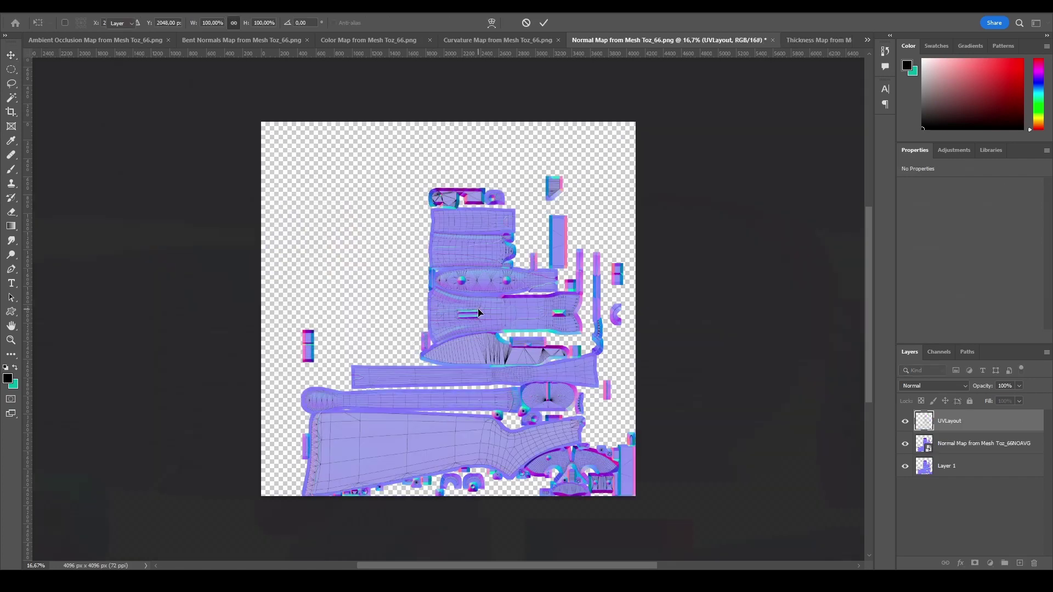
{"action": "left_click_drag", "start_coordinate": [469, 265], "coordinate": [496, 373]}
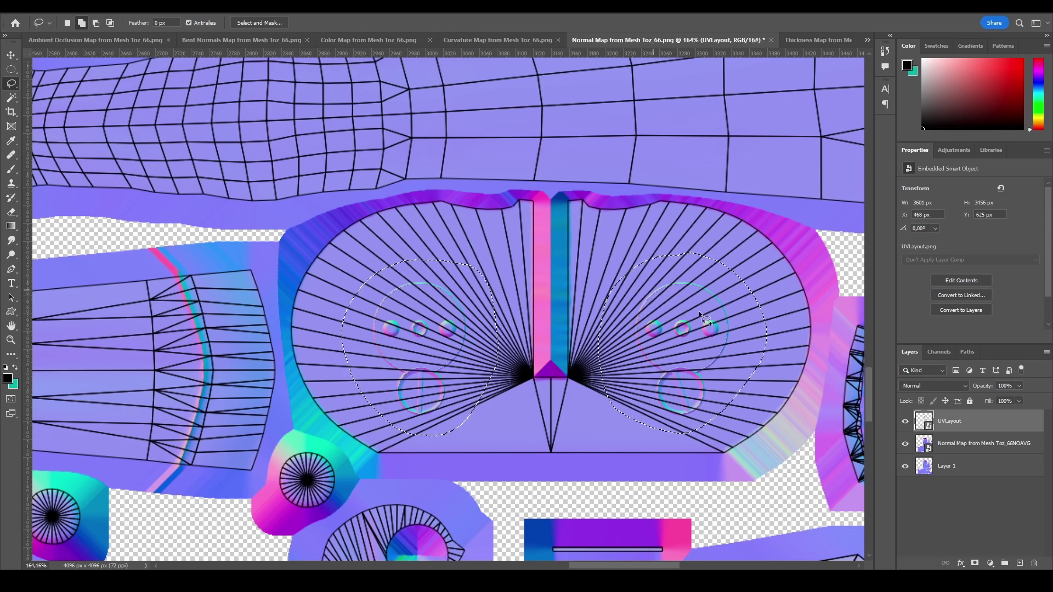
Fill a new layer with black around the two lassoed areas, and hide both that layer and the UVLayout layer.
{"action": "left_click", "coordinate": [1019, 564]}
{"action": "key", "text": "alt+BackSpace"}
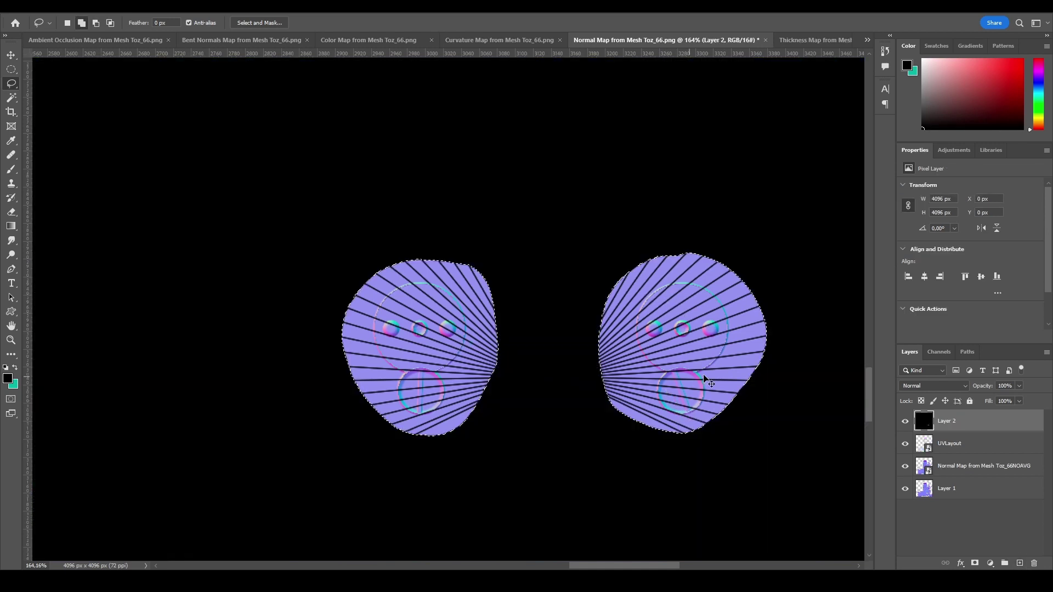
{"action": "scroll", "coordinate": [581, 340], "scroll_direction": "down", "scroll_amount": 1, "text": "alt"}
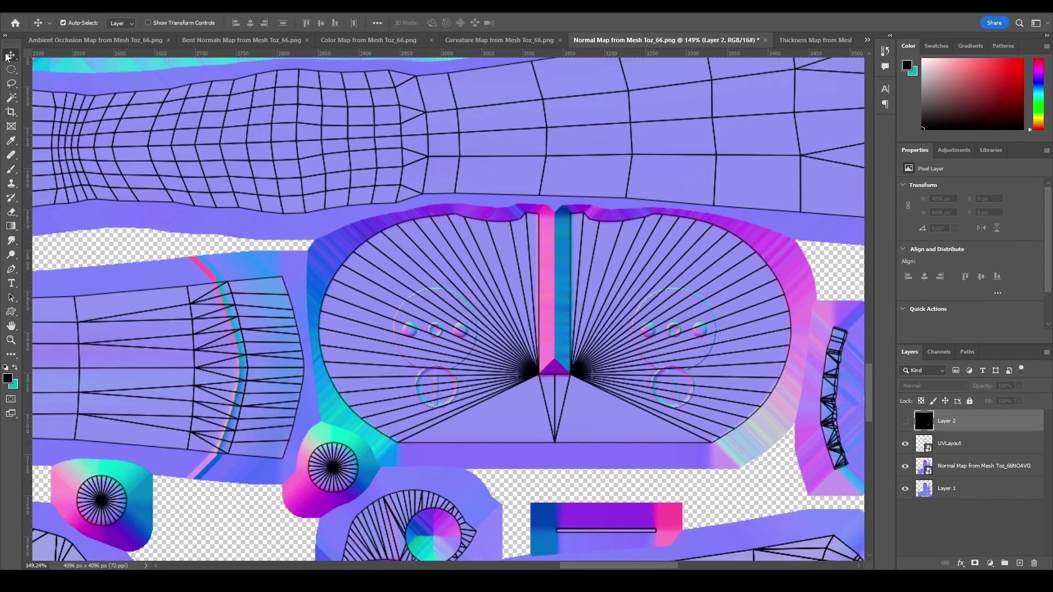
{"action": "left_click", "coordinate": [905, 444]}
{"action": "scroll", "coordinate": [573, 329], "scroll_direction": "down", "scroll_amount": 9, "text": "alt"}
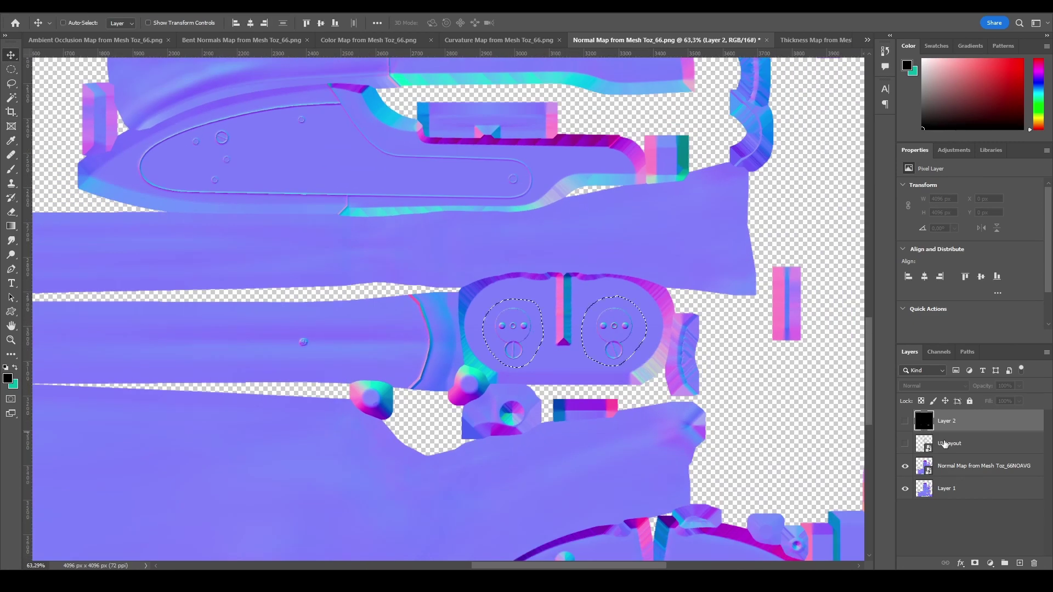
Pick the NOAVG normal map layer on the canvas and dab over it with the Brush tool.
{"action": "left_click", "coordinate": [680, 343], "text": "ctrl"}
{"action": "left_click", "coordinate": [11, 169]}
{"action": "left_click", "coordinate": [494, 241]}
{"action": "left_click", "coordinate": [477, 214]}
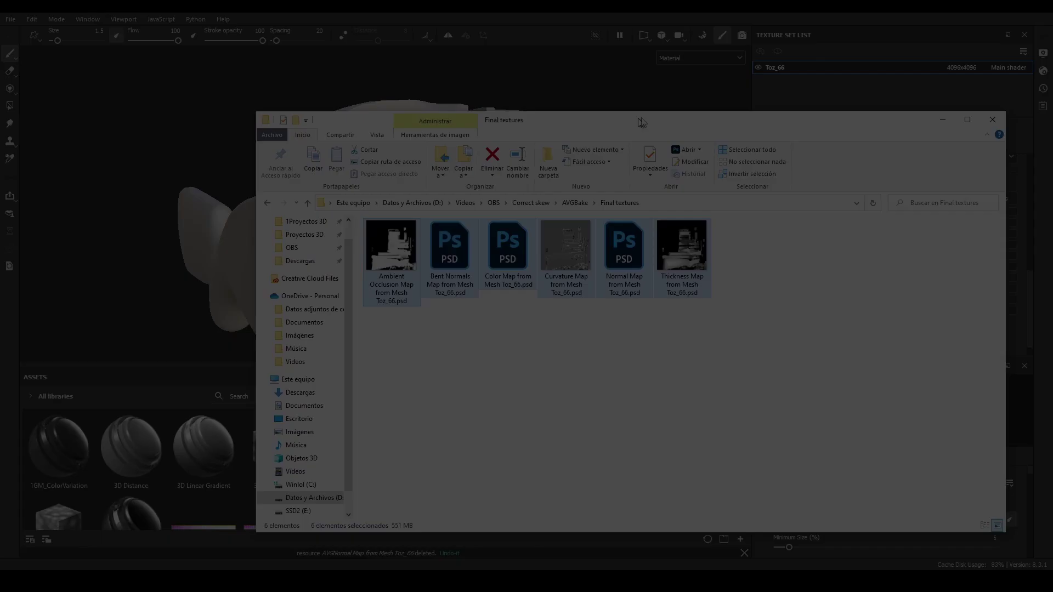
In Substance Painter, import the six combined PSD maps from the Final textures folder as textures.
{"action": "left_click_drag", "start_coordinate": [642, 122], "coordinate": [761, 123]}
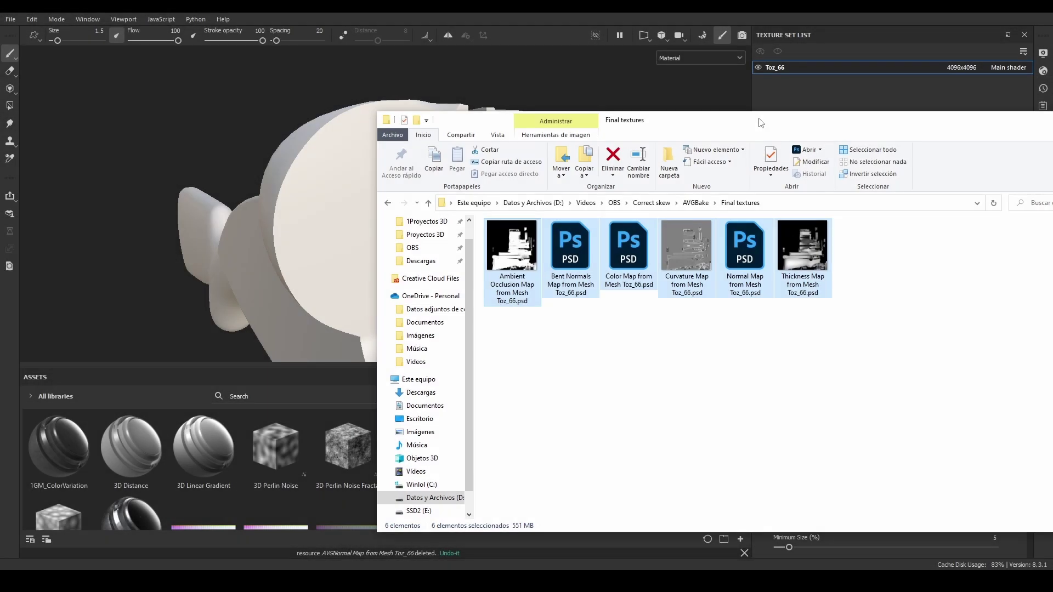
{"action": "left_click_drag", "start_coordinate": [496, 371], "coordinate": [399, 410]}
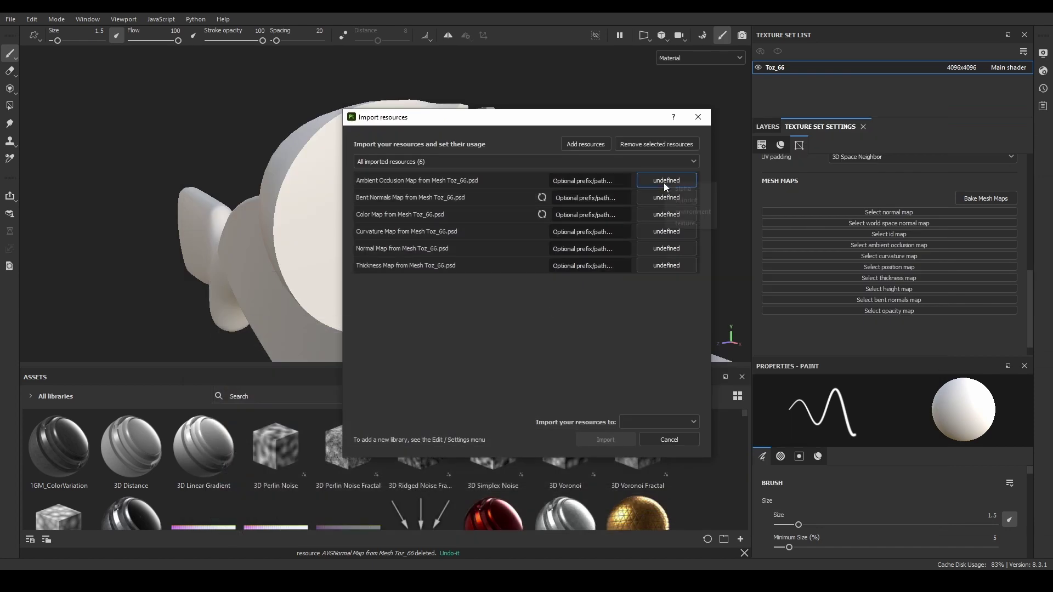
{"action": "left_click", "coordinate": [684, 223]}
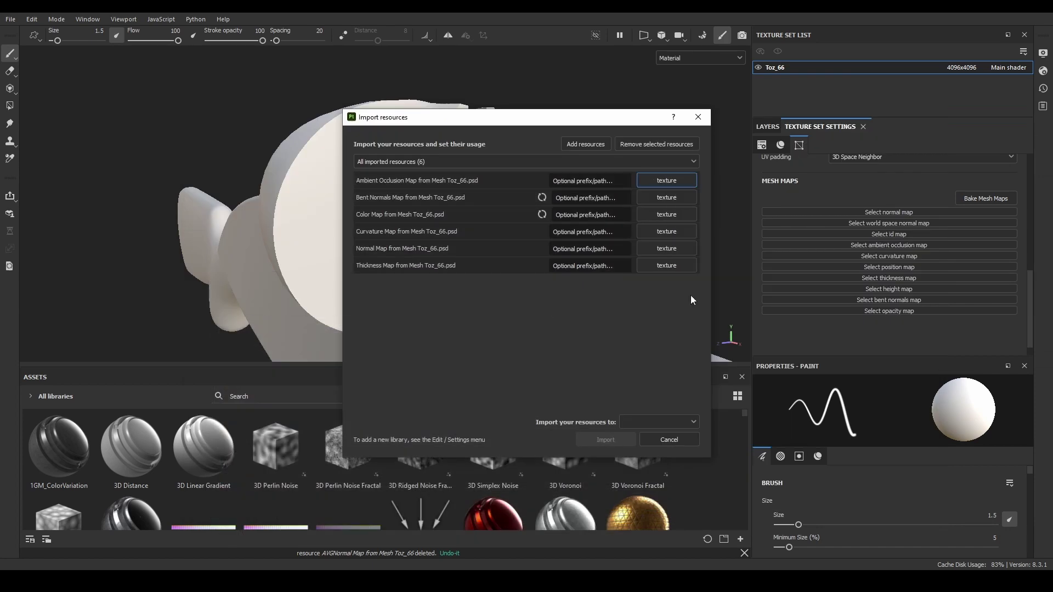
{"action": "left_click", "coordinate": [652, 437]}
{"action": "left_click", "coordinate": [605, 440]}
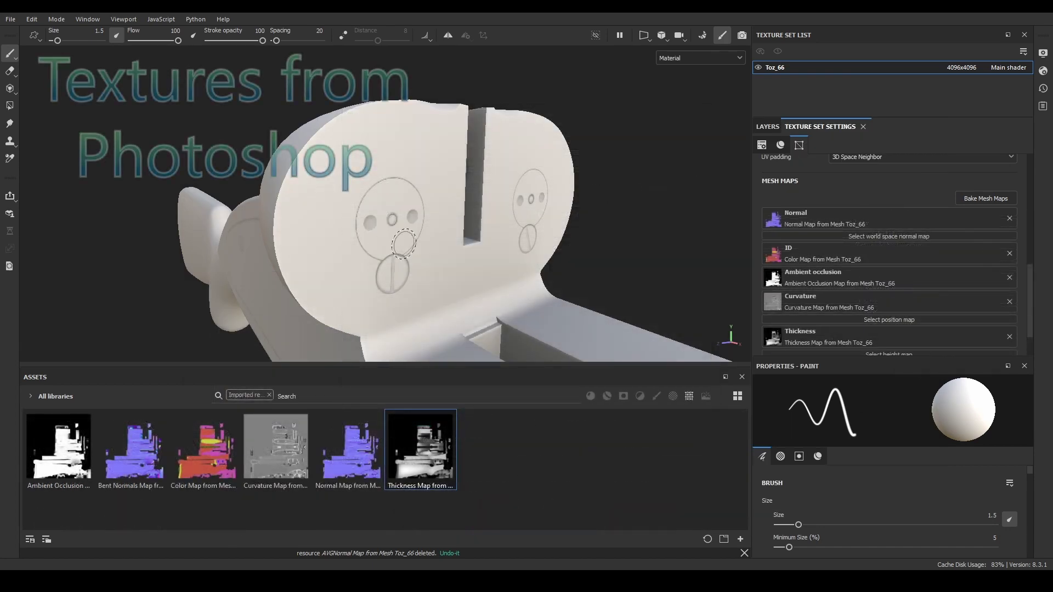
Examine the baked circular details on the gun's breech face up close and under changed lighting.
{"action": "scroll", "coordinate": [406, 246], "scroll_direction": "up", "scroll_amount": 3}
{"action": "scroll", "coordinate": [400, 251], "scroll_direction": "down", "scroll_amount": 2}
{"action": "left_click_drag", "start_coordinate": [400, 252], "coordinate": [384, 254], "text": "alt"}
{"action": "right_click_drag", "start_coordinate": [384, 254], "coordinate": [534, 292], "text": "shift"}
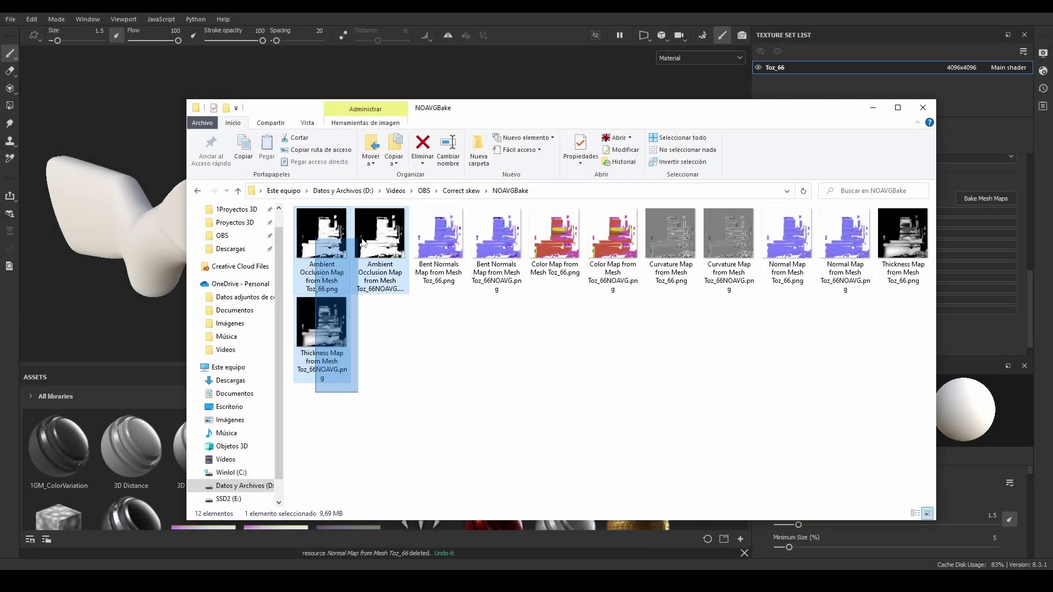
Import all twelve PNG maps, regular and NOAVG, from the NOAVGBake folder as textures into project 'SkewCorrection'.
{"action": "left_click_drag", "start_coordinate": [362, 239], "coordinate": [908, 221]}
{"action": "left_click_drag", "start_coordinate": [658, 108], "coordinate": [724, 109]}
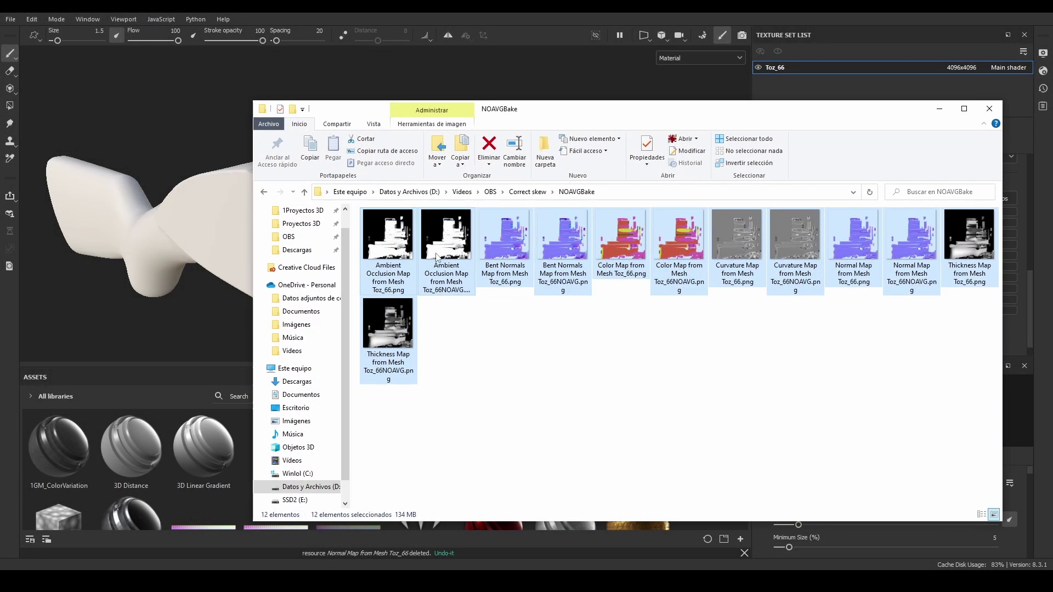
{"action": "left_click_drag", "start_coordinate": [379, 241], "coordinate": [185, 435]}
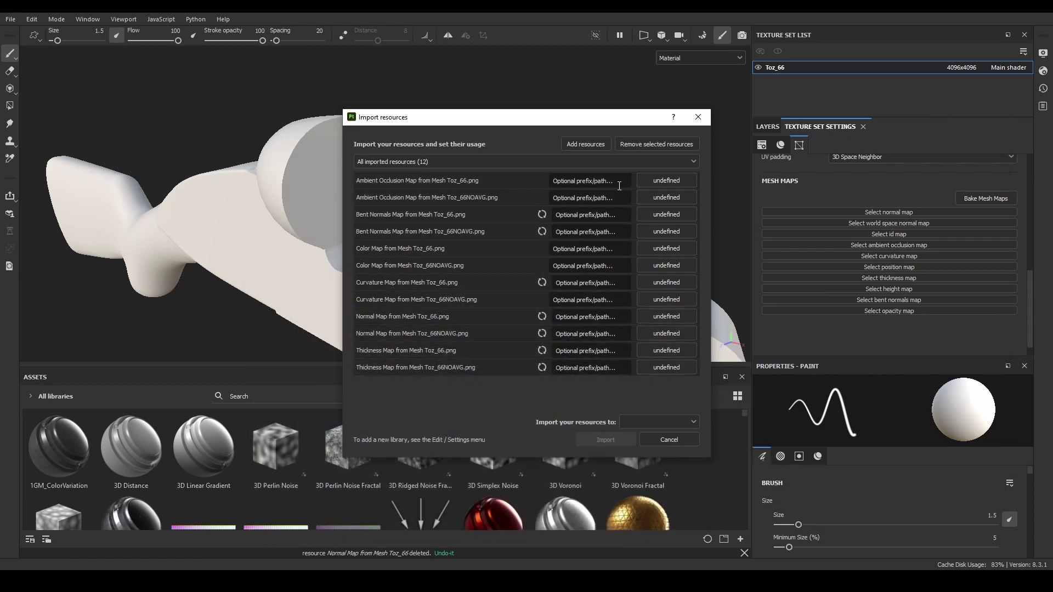
{"action": "left_click", "coordinate": [694, 222]}
{"action": "left_click", "coordinate": [653, 447]}
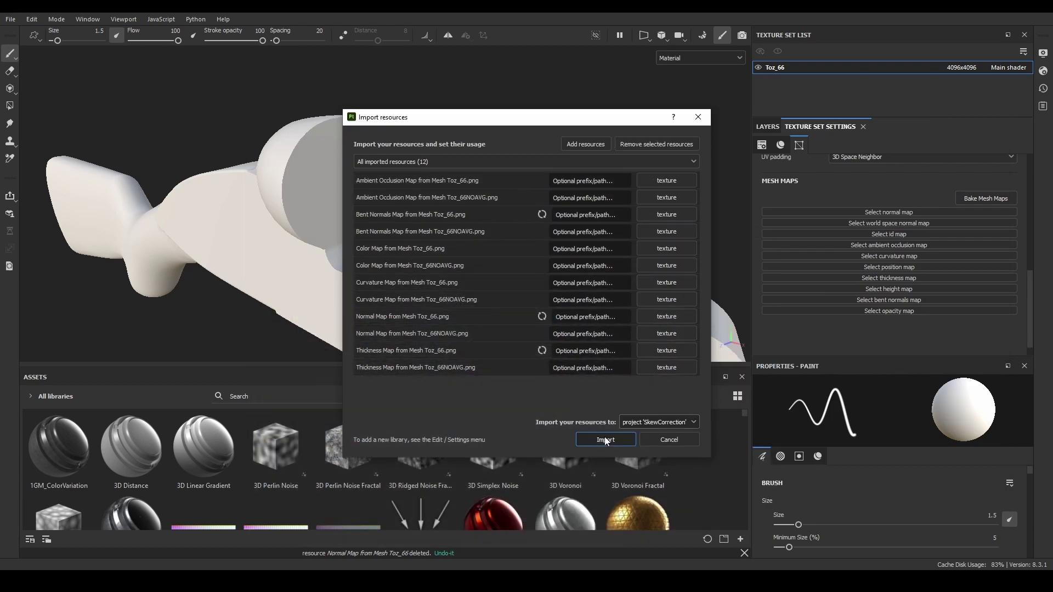
{"action": "left_click", "coordinate": [606, 440]}
Remove the Base color, Height, Roughness, Metallic and Normal channels from the Toz_66 texture set.
{"action": "scroll", "coordinate": [890, 307], "scroll_direction": "down", "scroll_amount": 2}
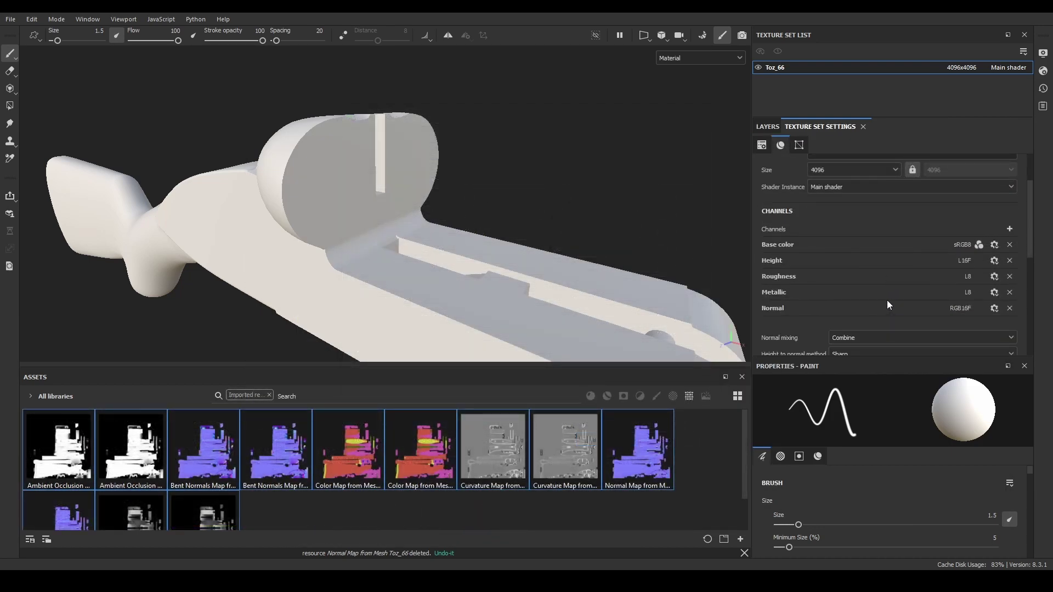
{"action": "left_click", "coordinate": [1009, 245]}
{"action": "left_click", "coordinate": [1011, 246]}
{"action": "left_click", "coordinate": [1011, 246]}
{"action": "left_click", "coordinate": [1010, 246]}
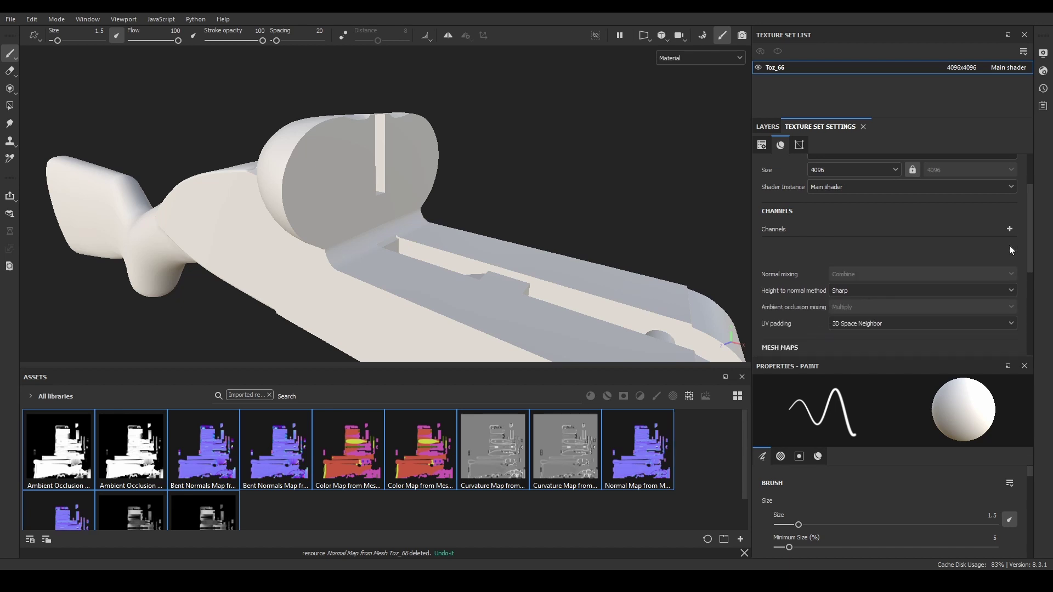
{"action": "left_click", "coordinate": [1009, 245]}
Add Base color, Ambient occlusion and Normal channels to the Toz_66 texture set.
{"action": "left_click", "coordinate": [1010, 262]}
{"action": "left_click", "coordinate": [998, 311]}
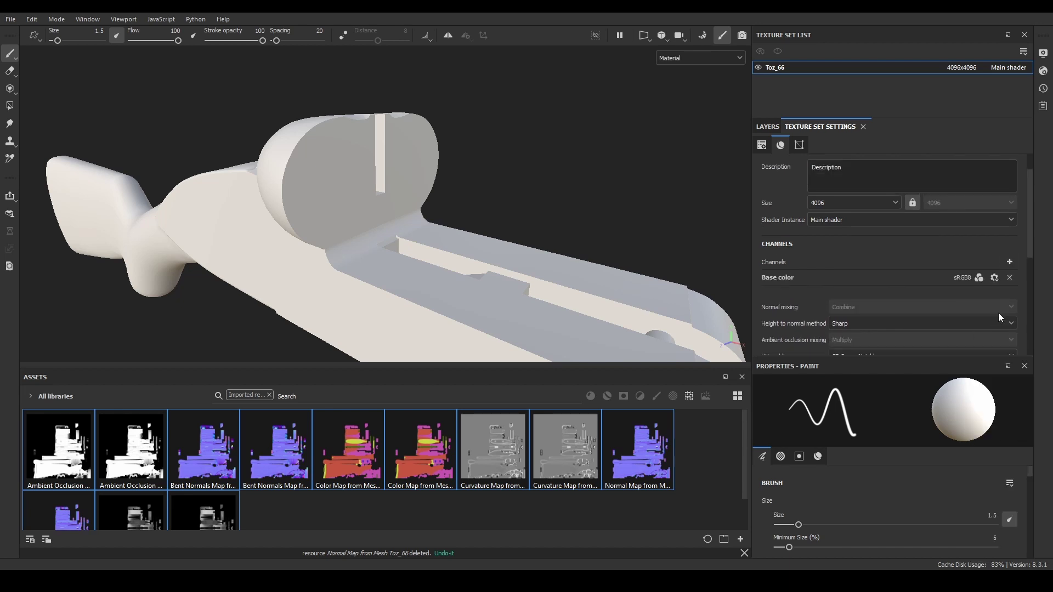
{"action": "left_click", "coordinate": [1009, 263]}
{"action": "left_click", "coordinate": [999, 276]}
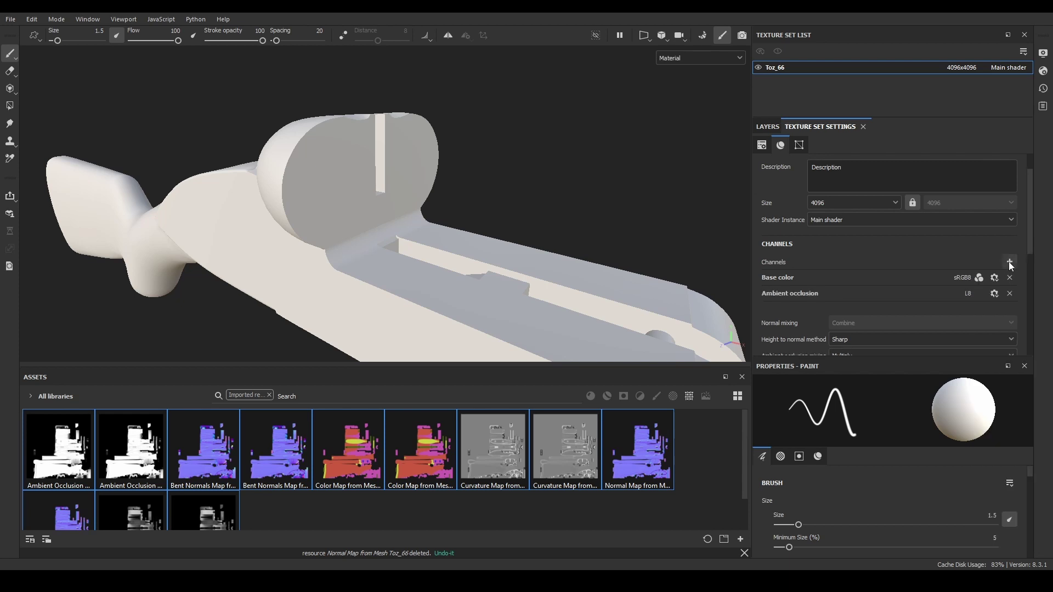
{"action": "left_click", "coordinate": [1009, 262]}
{"action": "left_click", "coordinate": [986, 402]}
Add the user channels User0, User1 and User2 to the Toz_66 texture set.
{"action": "left_click", "coordinate": [1011, 264]}
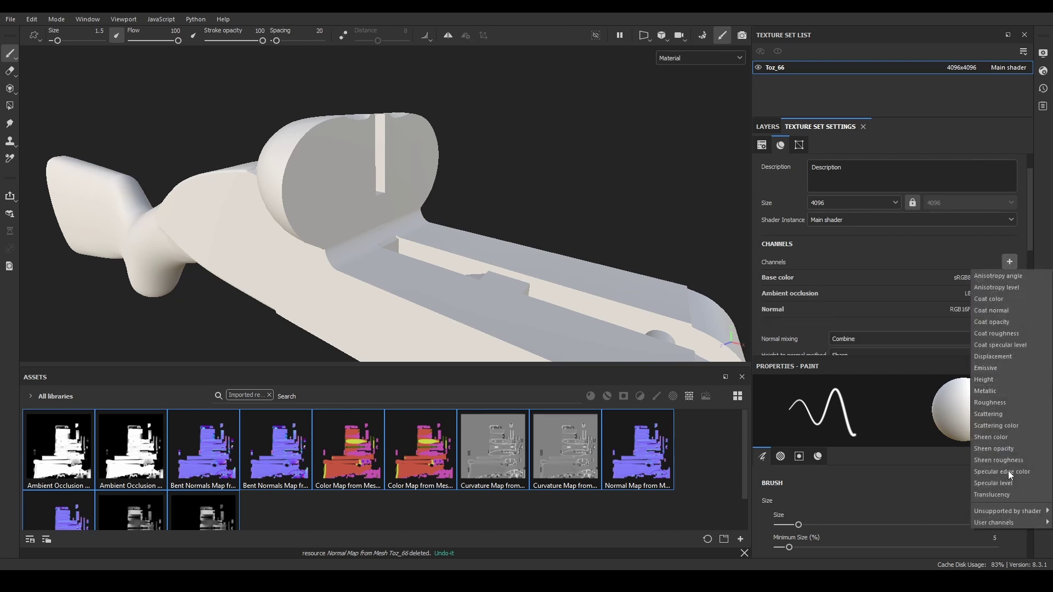
{"action": "mouse_move", "coordinate": [996, 523]}
{"action": "left_click", "coordinate": [954, 414]}
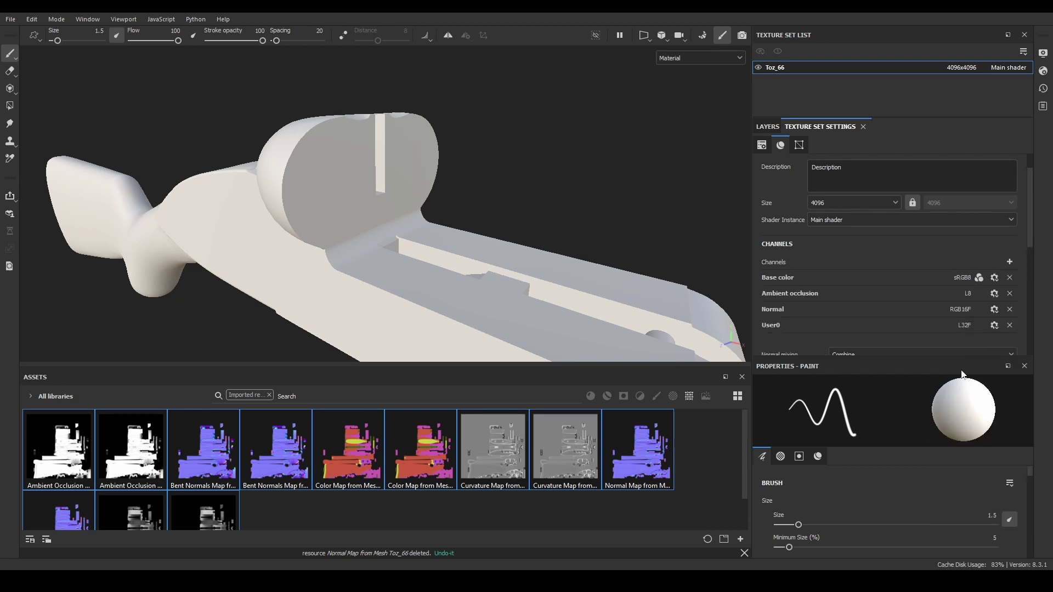
{"action": "scroll", "coordinate": [1000, 258], "scroll_direction": "down", "scroll_amount": 1}
{"action": "left_click", "coordinate": [1009, 228]}
{"action": "mouse_move", "coordinate": [1005, 493]}
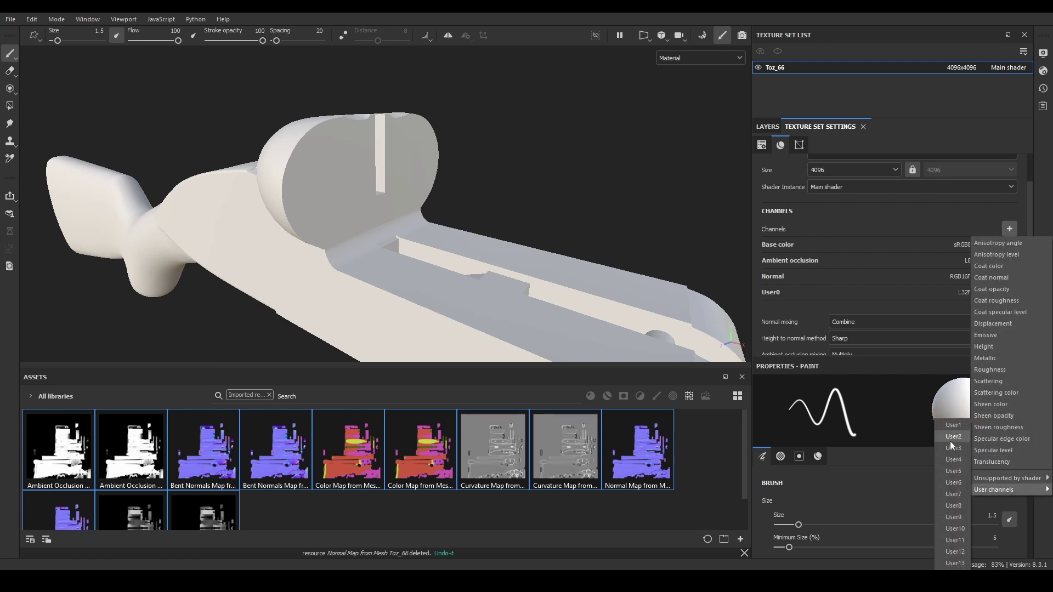
{"action": "left_click", "coordinate": [950, 441]}
{"action": "left_click", "coordinate": [1010, 229]}
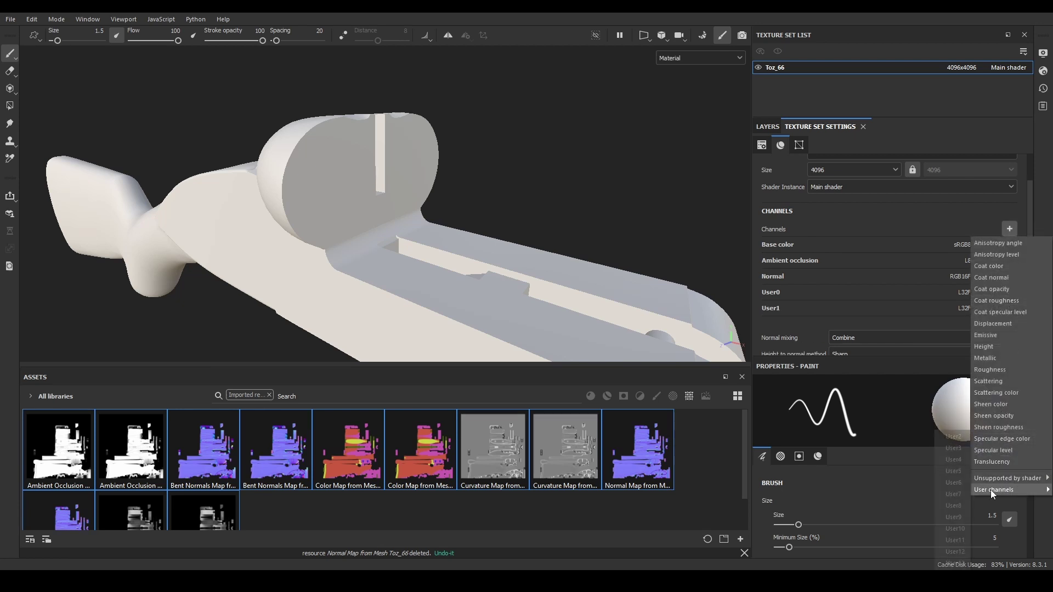
{"action": "left_click", "coordinate": [958, 436]}
Rename the three user channels as User0 cURVE, User1 Thickness and User2 Bent normals.
{"action": "double_click", "coordinate": [789, 293]}
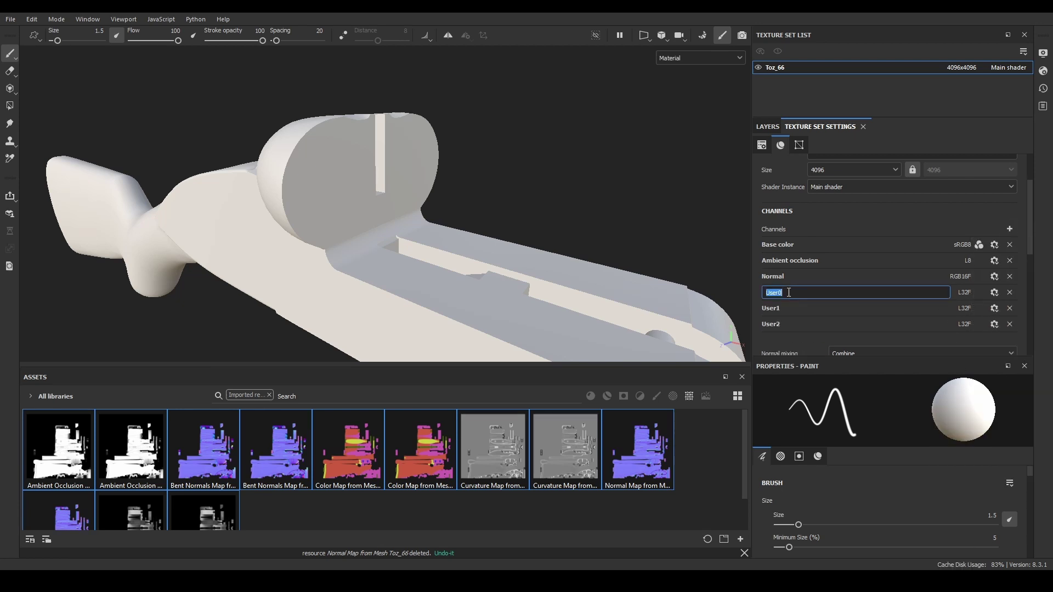
{"action": "key", "text": "Return"}
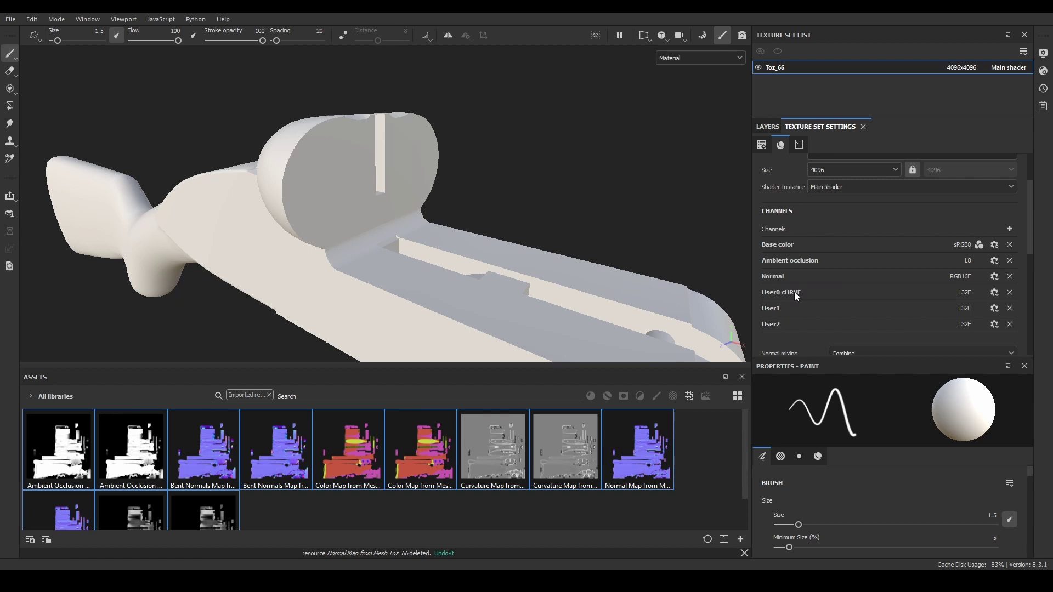
{"action": "double_click", "coordinate": [779, 308]}
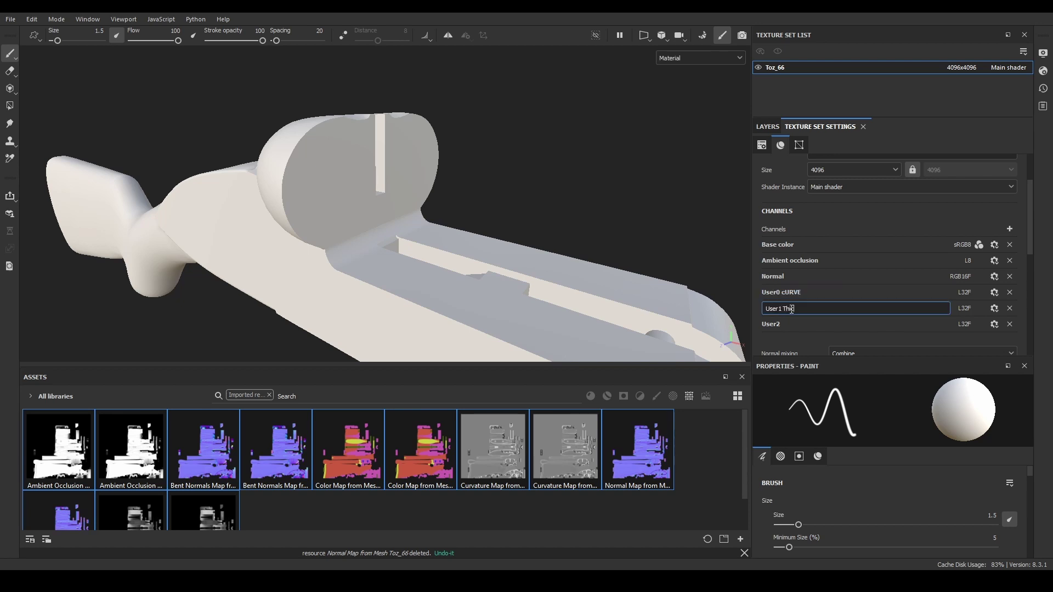
{"action": "type", "text": "Thickness"}
{"action": "key", "text": "Return"}
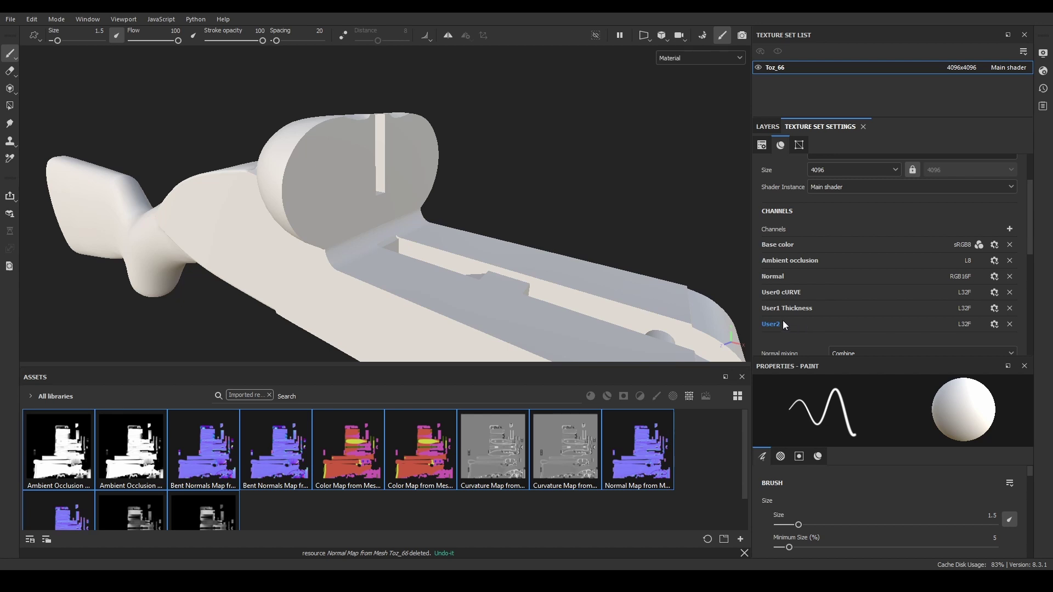
{"action": "double_click", "coordinate": [782, 323]}
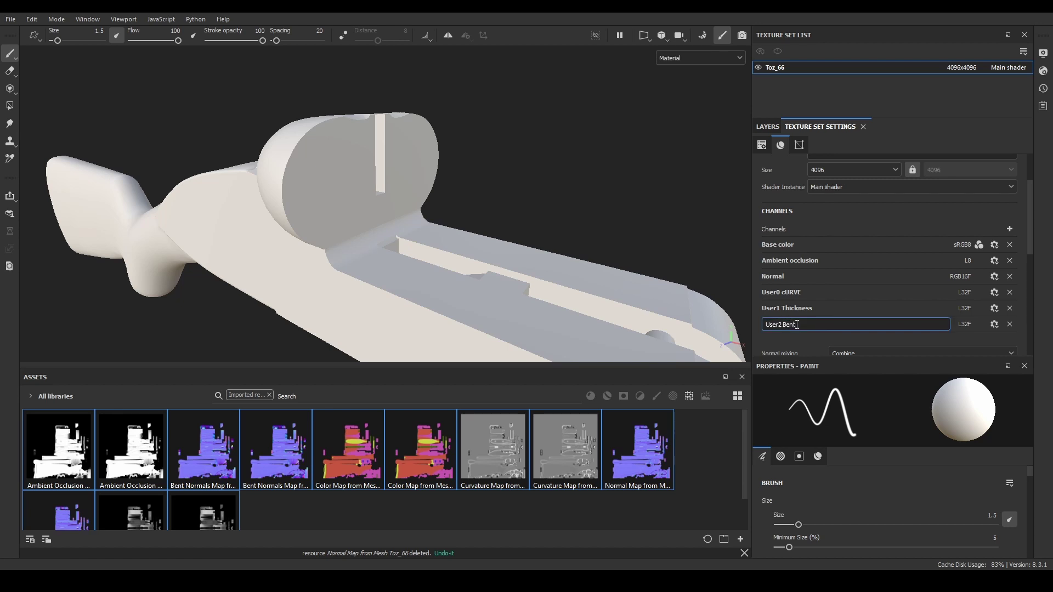
{"action": "type", "text": "Bent normals"}
{"action": "key", "text": "Return"}
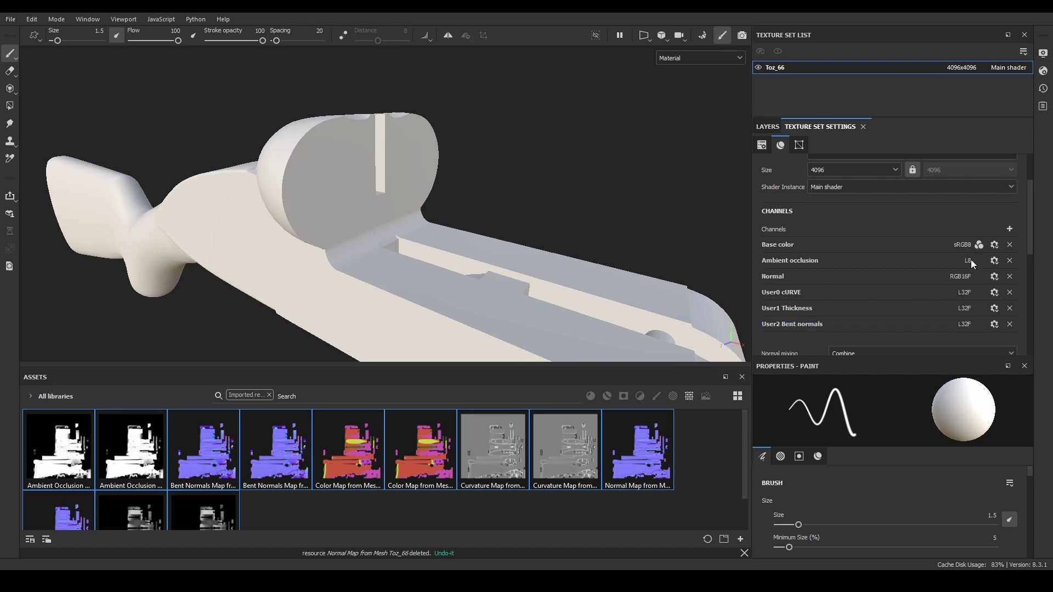
Set the Ambient occlusion, curve and Thickness channels to L16 and Bent normals to RGB16F, and bring up the layer stack.
{"action": "left_click", "coordinate": [995, 260]}
{"action": "left_click", "coordinate": [1010, 309]}
{"action": "left_click", "coordinate": [994, 292]}
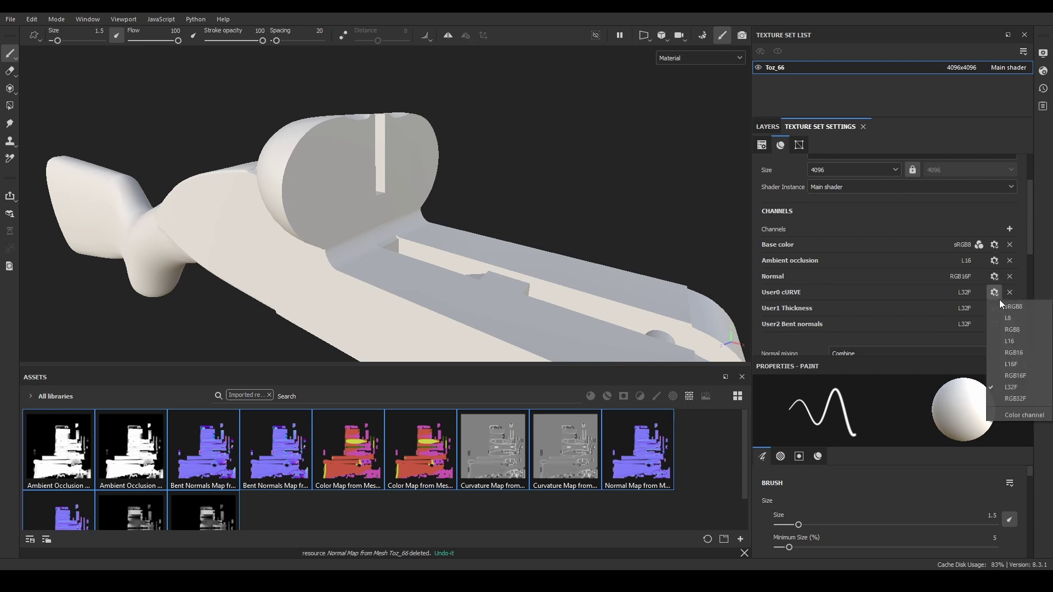
{"action": "left_click", "coordinate": [1013, 341]}
{"action": "left_click", "coordinate": [994, 308]}
{"action": "left_click", "coordinate": [1015, 356]}
{"action": "left_click", "coordinate": [995, 324]}
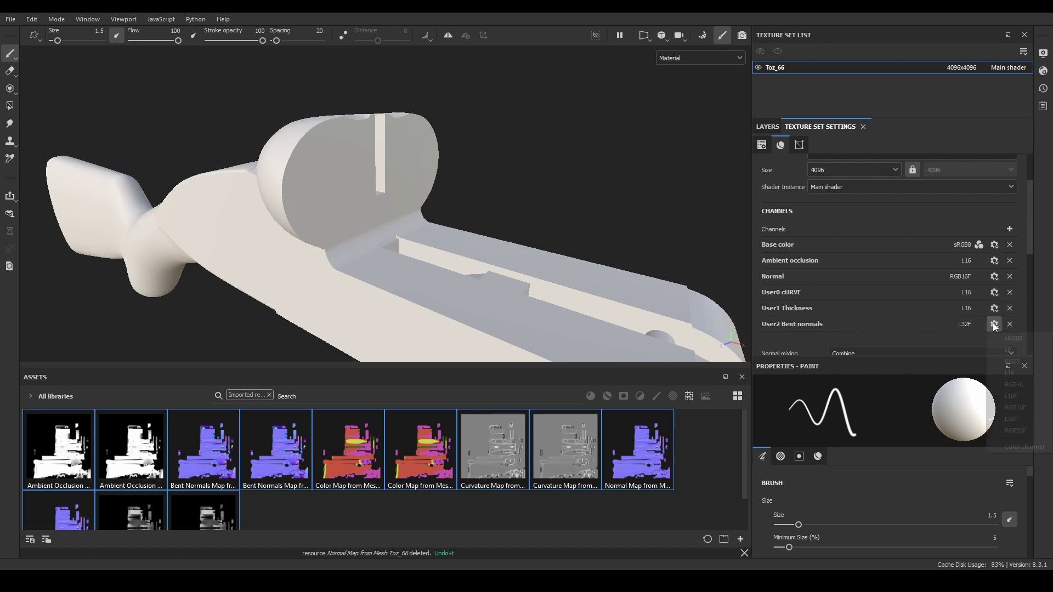
{"action": "left_click", "coordinate": [1016, 407]}
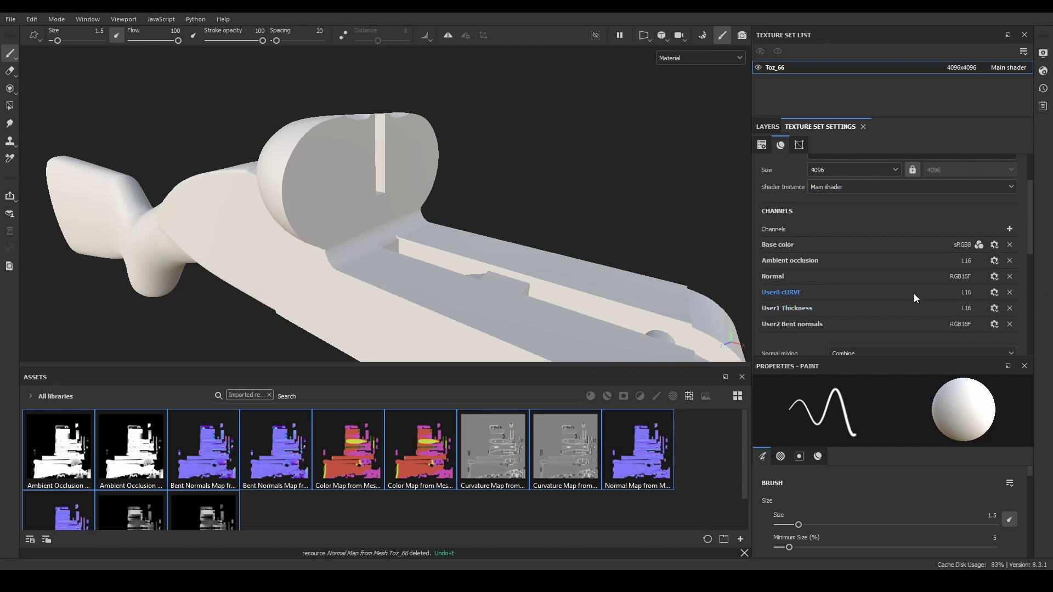
{"action": "left_click", "coordinate": [766, 128]}
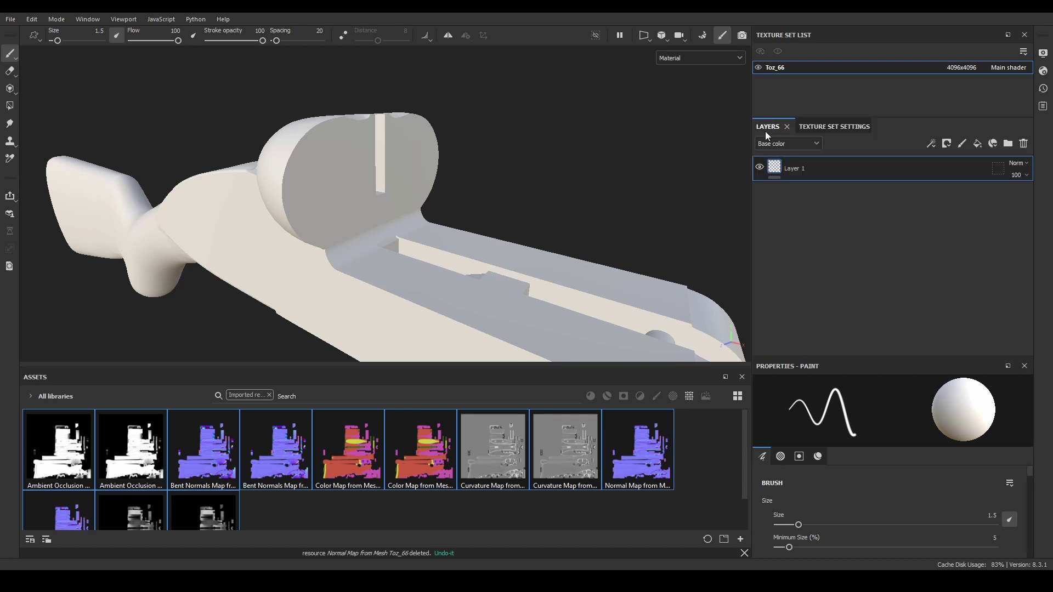
Replace the default paint layer with two fill layers and add a black mask to Fill layer 2.
{"action": "left_click", "coordinate": [978, 145]}
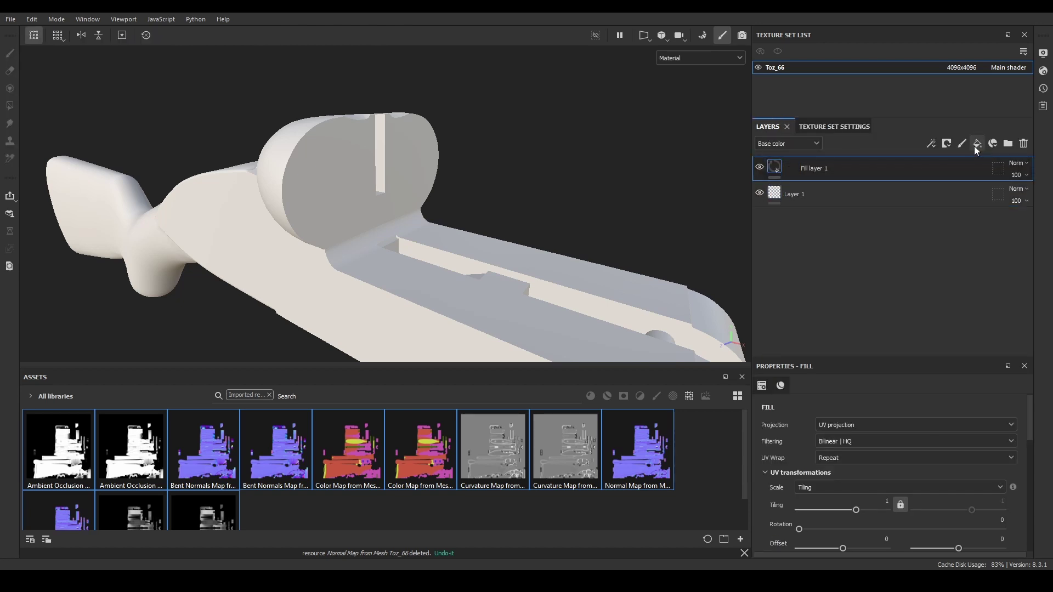
{"action": "left_click", "coordinate": [833, 192]}
{"action": "left_click", "coordinate": [1023, 144]}
{"action": "left_click", "coordinate": [978, 144]}
{"action": "left_click", "coordinate": [946, 144]}
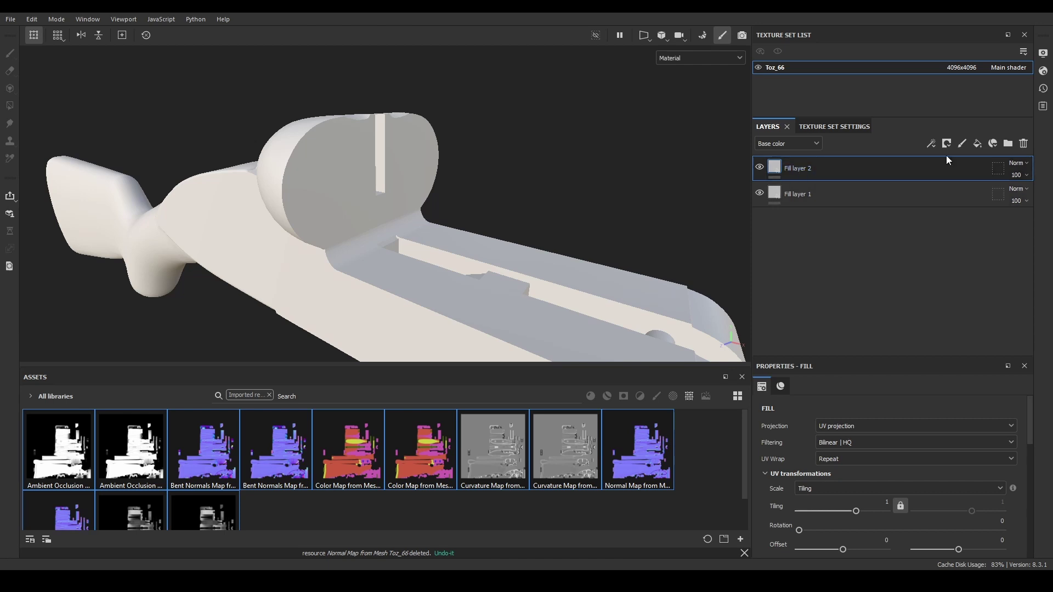
{"action": "left_click", "coordinate": [934, 180]}
{"action": "left_click", "coordinate": [934, 187]}
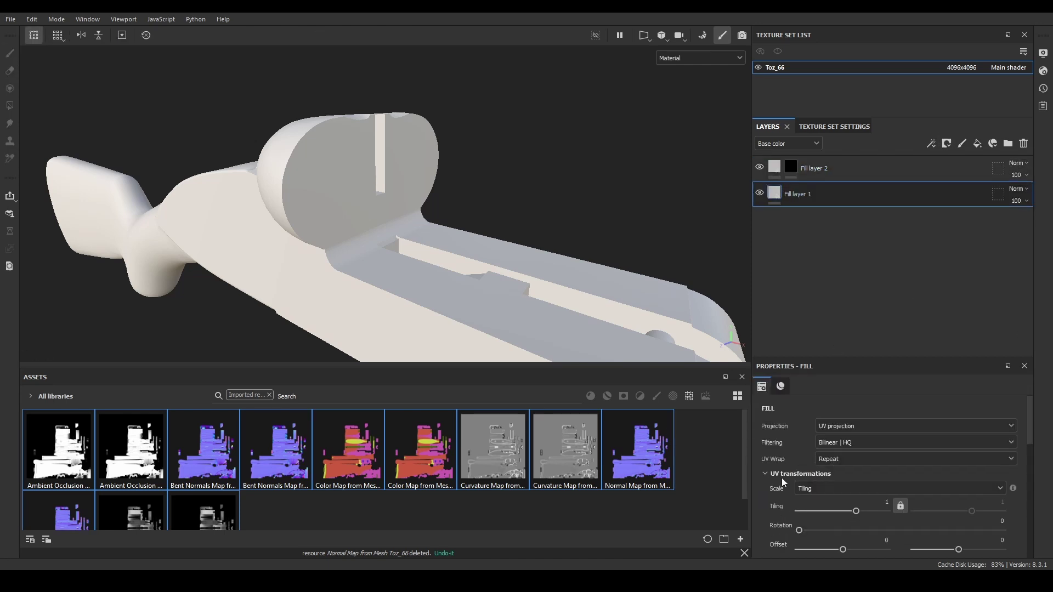
Assign the Toz_66 mesh maps to Fill layer 1's matching channels and the Toz_66NOAVG mesh maps to Fill layer 2's channels.
{"action": "scroll", "coordinate": [782, 479], "scroll_direction": "down", "scroll_amount": 5}
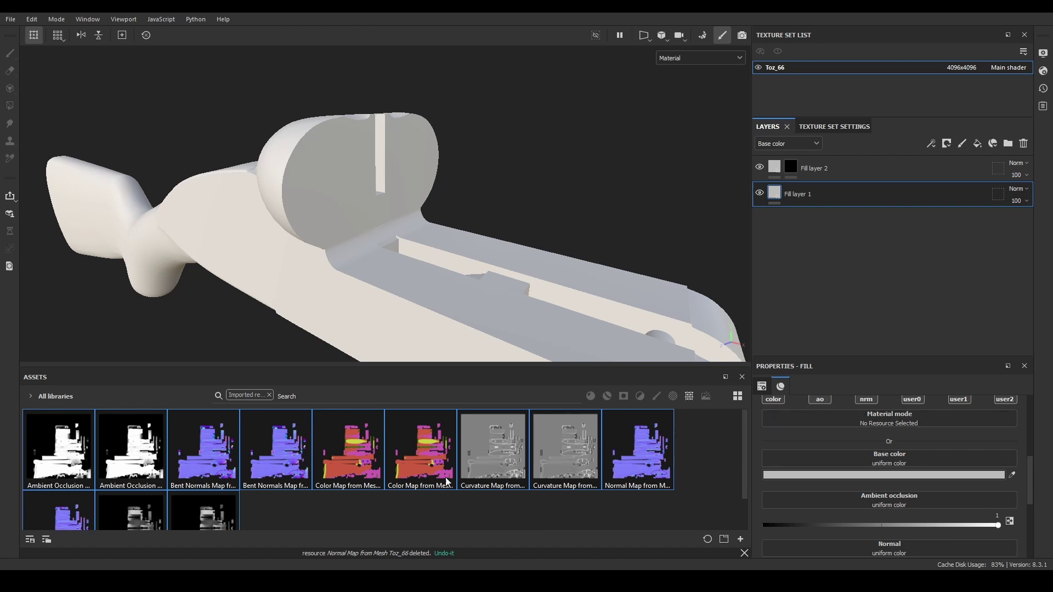
{"action": "left_click", "coordinate": [349, 463]}
{"action": "left_click_drag", "start_coordinate": [669, 512], "coordinate": [895, 463]}
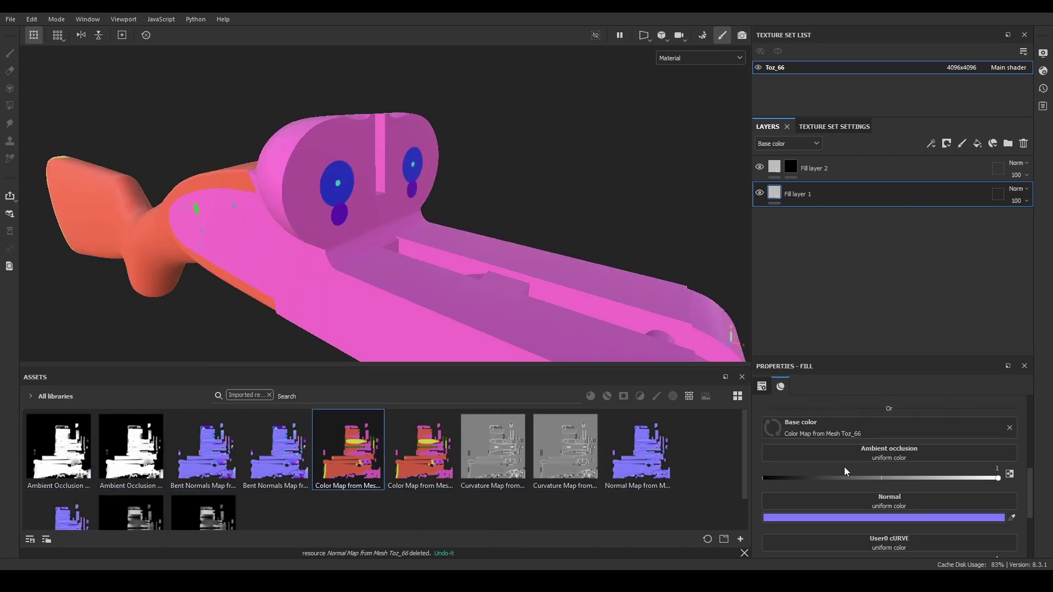
{"action": "left_click_drag", "start_coordinate": [58, 446], "coordinate": [881, 476]}
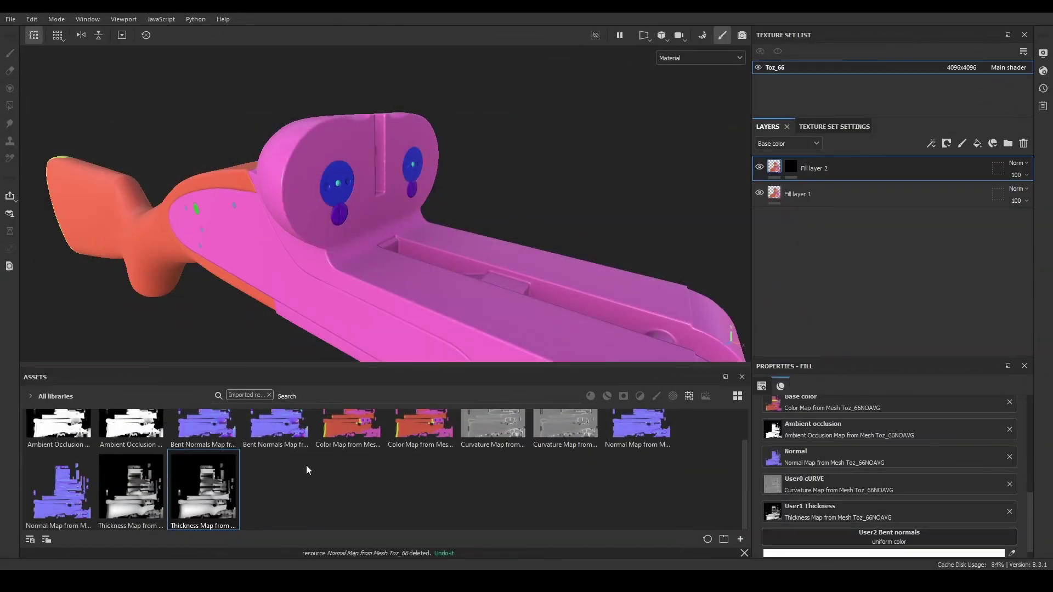
{"action": "left_click_drag", "start_coordinate": [277, 428], "coordinate": [861, 535]}
Set both fill layers to the Normal blend mode in the Normal and Ambient occlusion channels.
{"action": "left_click", "coordinate": [783, 144]}
{"action": "left_click", "coordinate": [778, 185]}
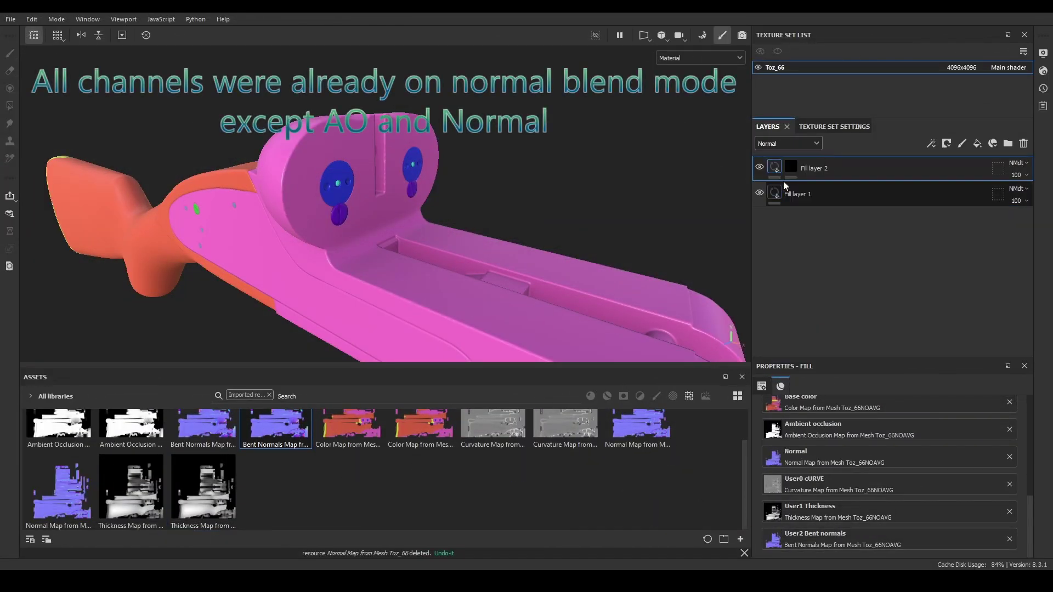
{"action": "left_click", "coordinate": [1016, 189]}
{"action": "left_click", "coordinate": [1007, 134]}
{"action": "left_click", "coordinate": [788, 144]}
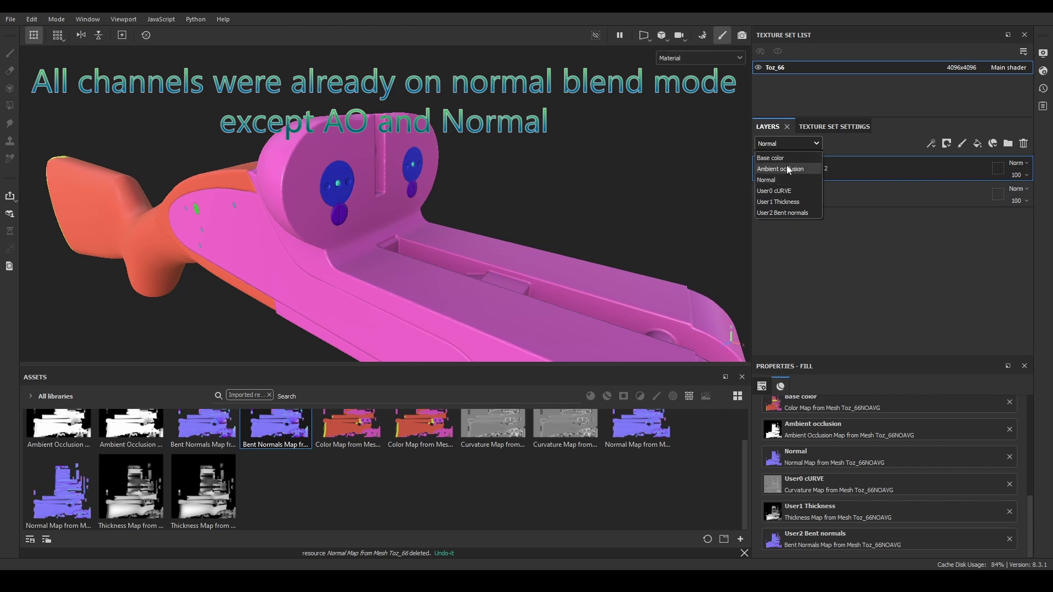
{"action": "left_click", "coordinate": [781, 164]}
{"action": "left_click", "coordinate": [1015, 163]}
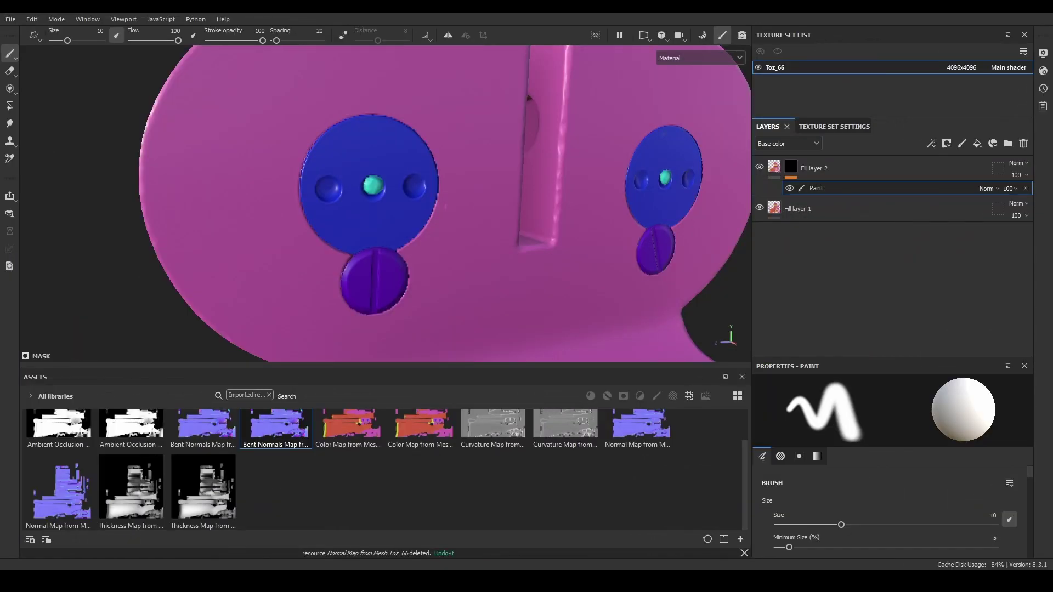
Shrink the brush for painting Fill layer 2's mask over the round screw details.
{"action": "key", "text": "bracketleft"}
{"action": "key", "text": "bracketleft"}
{"action": "key", "text": "bracketleft"}
{"action": "key", "text": "bracketleft"}
{"action": "key", "text": "bracketleft"}
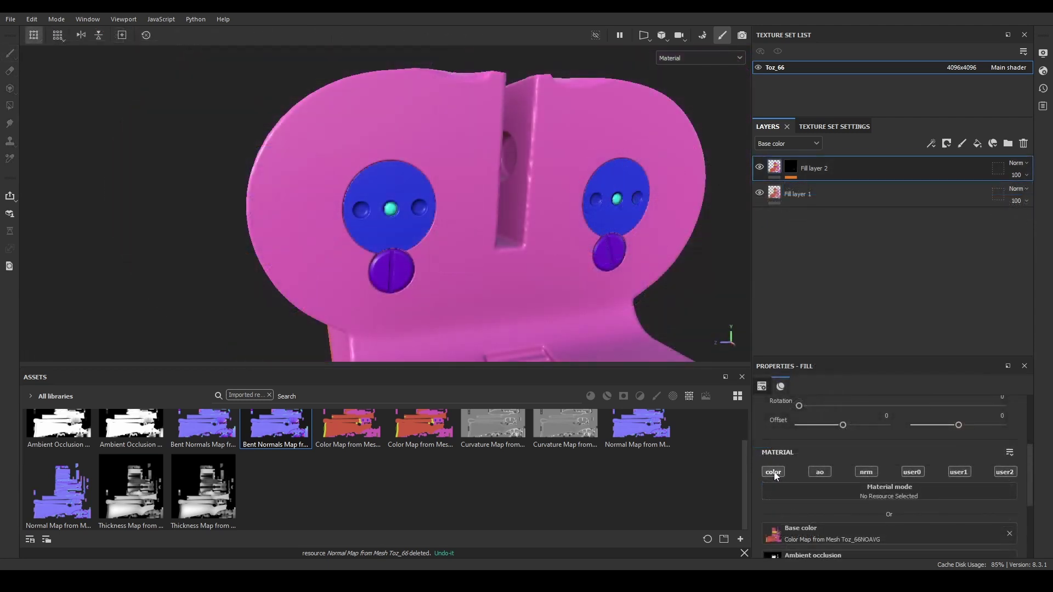
Compare the screw details with Fill layer 2's color and ao channels switched off and on.
{"action": "left_click", "coordinate": [774, 473]}
{"action": "left_click", "coordinate": [772, 473]}
{"action": "left_click", "coordinate": [773, 472]}
{"action": "left_click", "coordinate": [772, 472]}
{"action": "left_click_drag", "start_coordinate": [535, 277], "coordinate": [481, 249], "text": "alt"}
{"action": "scroll", "coordinate": [493, 280], "scroll_direction": "up", "scroll_amount": 1}
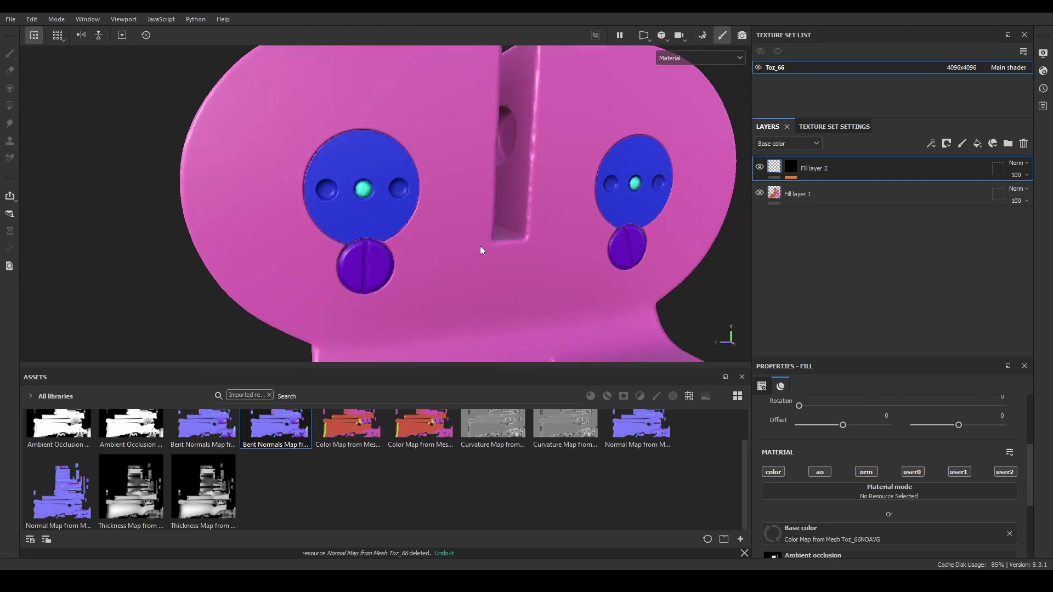
{"action": "middle_click_drag", "start_coordinate": [482, 249], "coordinate": [506, 258], "text": "alt"}
{"action": "left_click", "coordinate": [820, 473]}
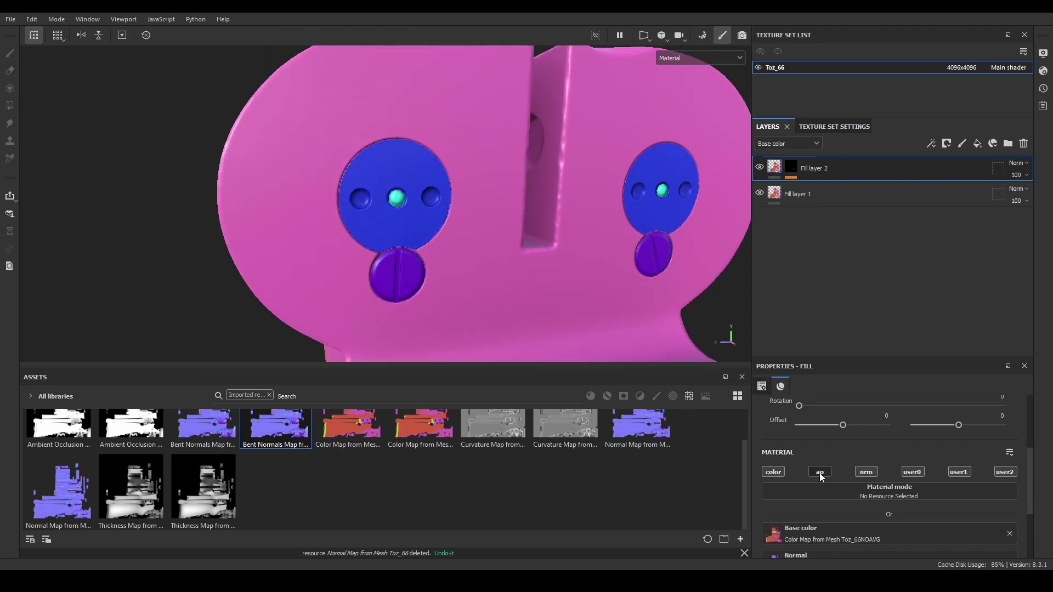
{"action": "left_click", "coordinate": [774, 473]}
{"action": "left_click", "coordinate": [774, 474]}
{"action": "left_click_drag", "start_coordinate": [528, 283], "coordinate": [503, 281], "text": "alt"}
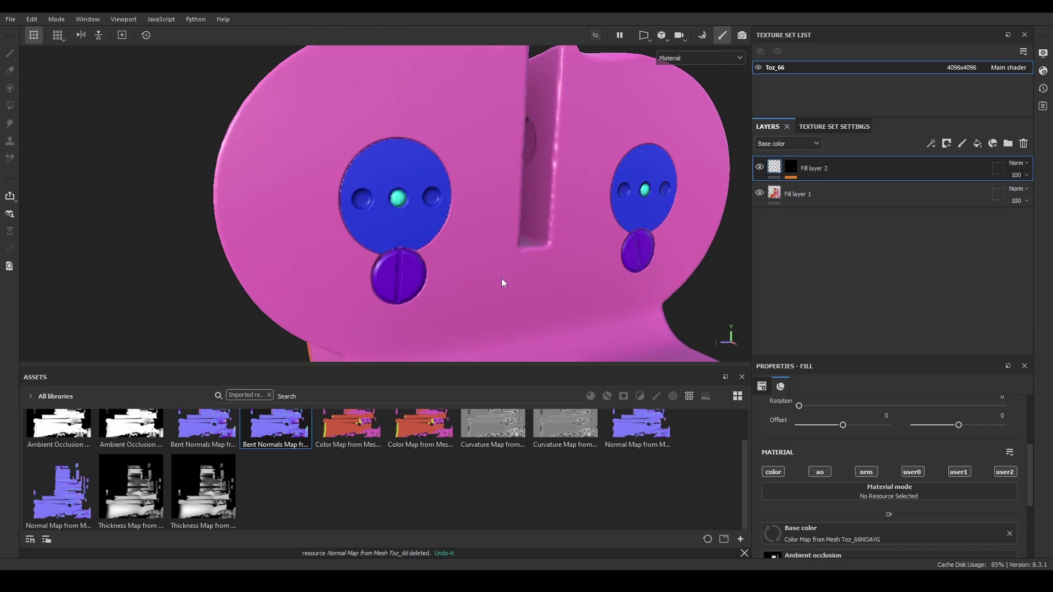
{"action": "right_click_drag", "start_coordinate": [503, 281], "coordinate": [503, 273], "text": "shift"}
{"action": "mouse_move", "coordinate": [502, 272]}
{"action": "left_mouse_down", "text": "alt"}
{"action": "mouse_move", "coordinate": [514, 279]}
{"action": "mouse_move", "coordinate": [498, 260]}
{"action": "left_mouse_up", "text": "alt"}
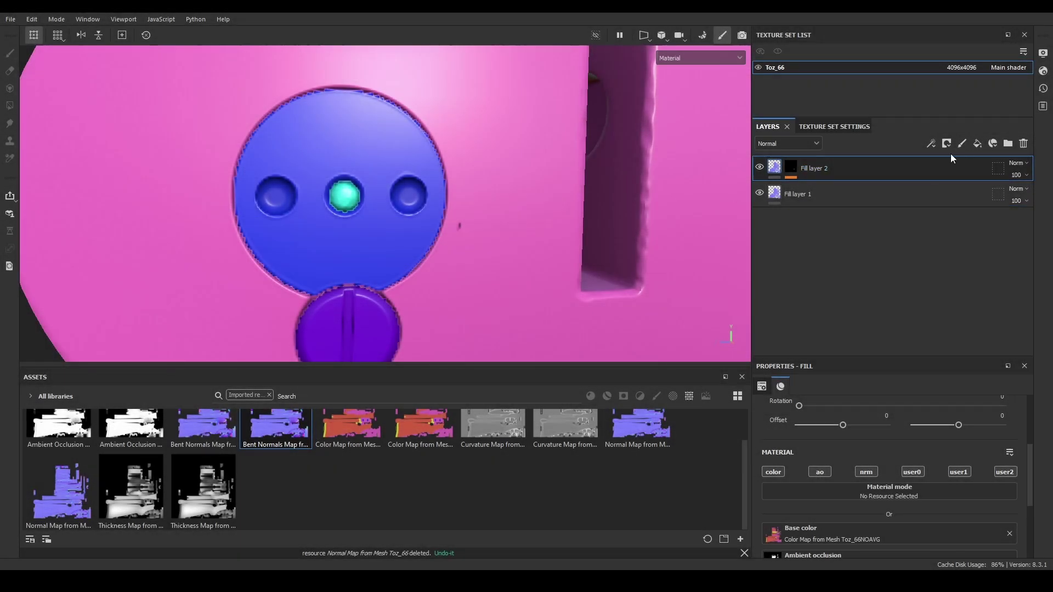
Add a paint layer on top, display only the Normal channel on the model, and set the layer's normal blending to Normal.
{"action": "left_click", "coordinate": [962, 143]}
{"action": "scroll", "coordinate": [471, 194], "scroll_direction": "up", "scroll_amount": 2}
{"action": "left_click", "coordinate": [678, 58]}
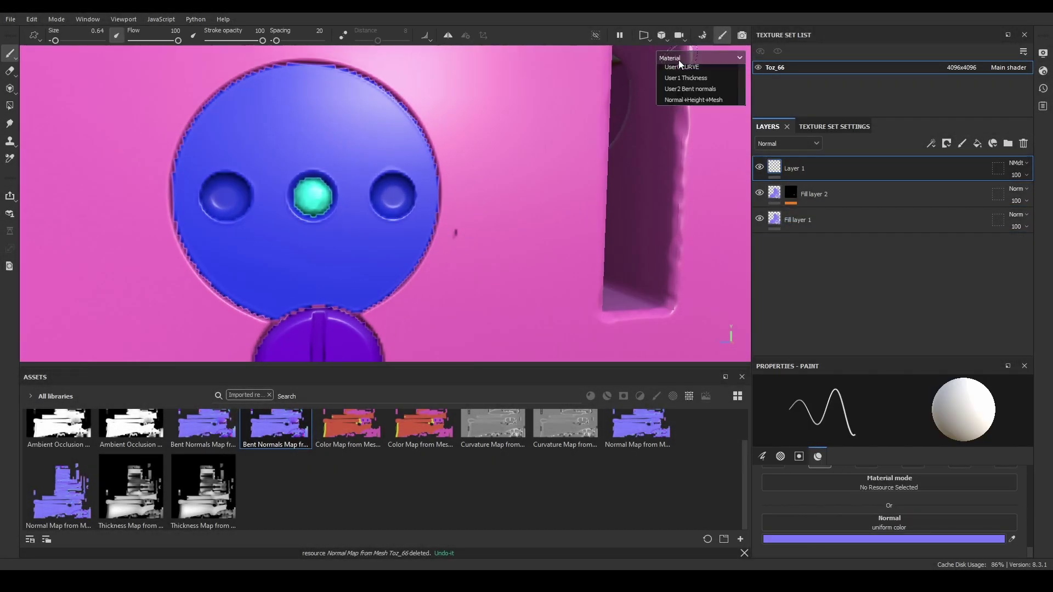
{"action": "left_click", "coordinate": [677, 112]}
{"action": "scroll", "coordinate": [527, 258], "scroll_direction": "up", "scroll_amount": 2}
{"action": "left_click", "coordinate": [1014, 164]}
{"action": "left_click", "coordinate": [985, 174]}
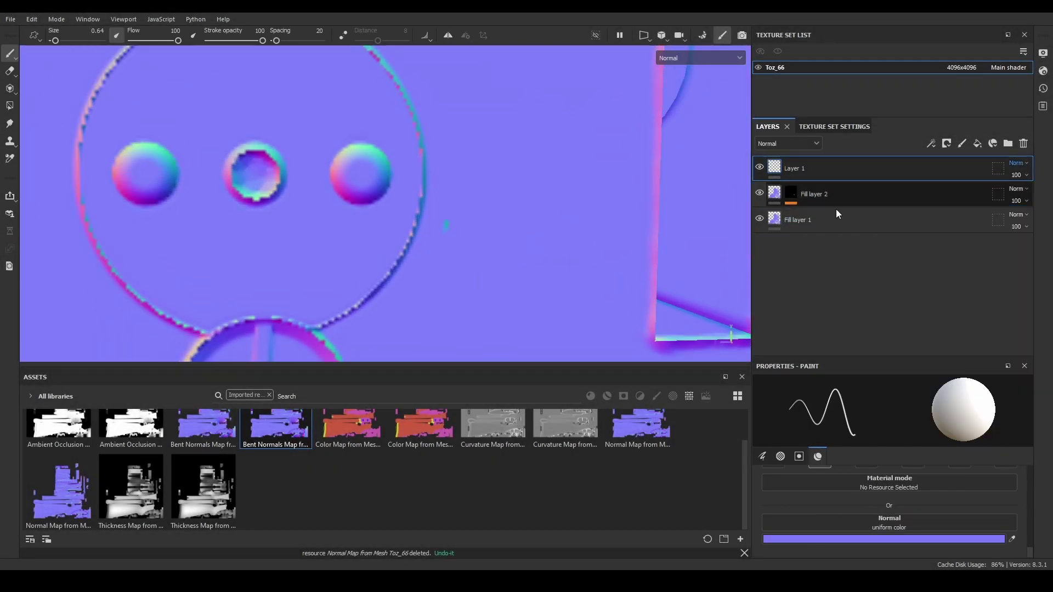
Paint out the stray normal map spot beside the round plate on Layer 1.
{"action": "right_click_drag", "start_coordinate": [472, 195], "coordinate": [502, 192], "text": "alt"}
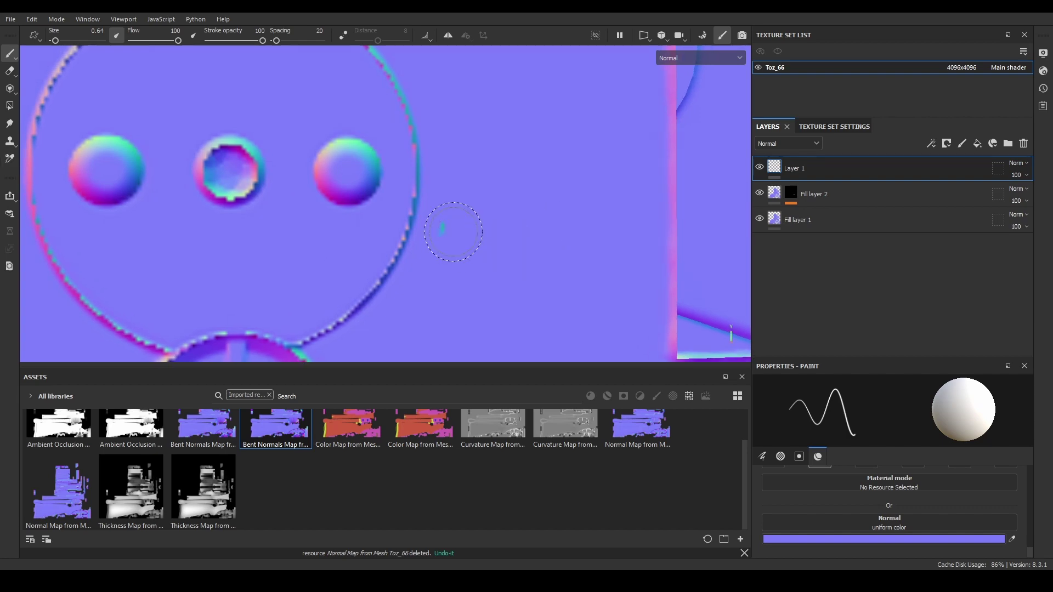
{"action": "scroll", "coordinate": [522, 218], "scroll_direction": "down", "scroll_amount": 5}
{"action": "middle_click_drag", "start_coordinate": [543, 202], "coordinate": [465, 176], "text": "alt"}
{"action": "scroll", "coordinate": [518, 250], "scroll_direction": "up", "scroll_amount": 6}
{"action": "scroll", "coordinate": [423, 216], "scroll_direction": "down", "scroll_amount": 5}
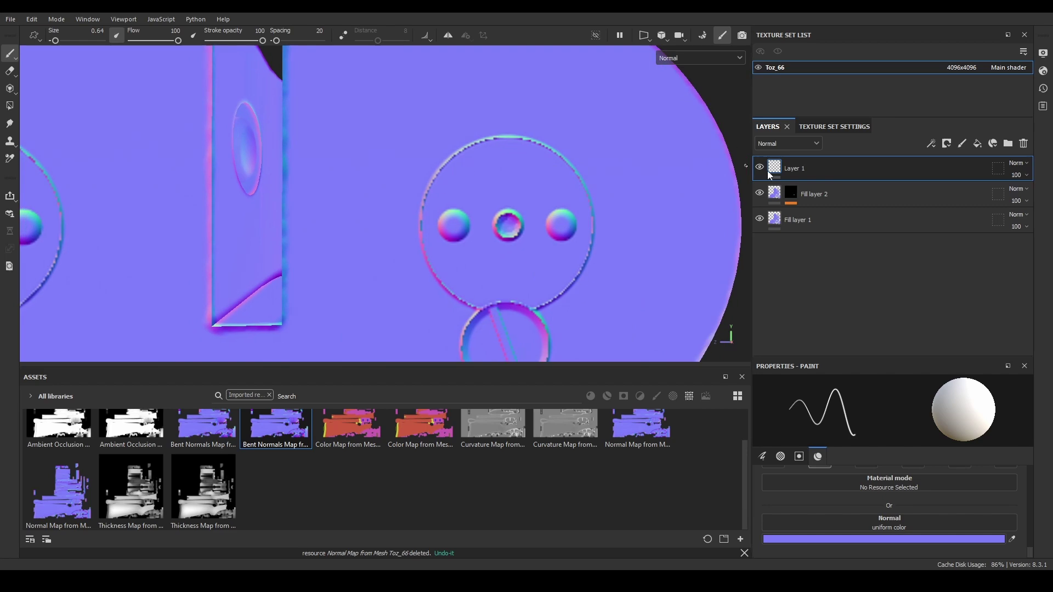
Compare the normal detail with Layer 1 hidden and shown, and inspect the corrected details in the Normal and Material views.
{"action": "left_click", "coordinate": [759, 167]}
{"action": "left_click", "coordinate": [760, 168]}
{"action": "scroll", "coordinate": [378, 214], "scroll_direction": "down", "scroll_amount": 1}
{"action": "scroll", "coordinate": [365, 211], "scroll_direction": "down", "scroll_amount": 3}
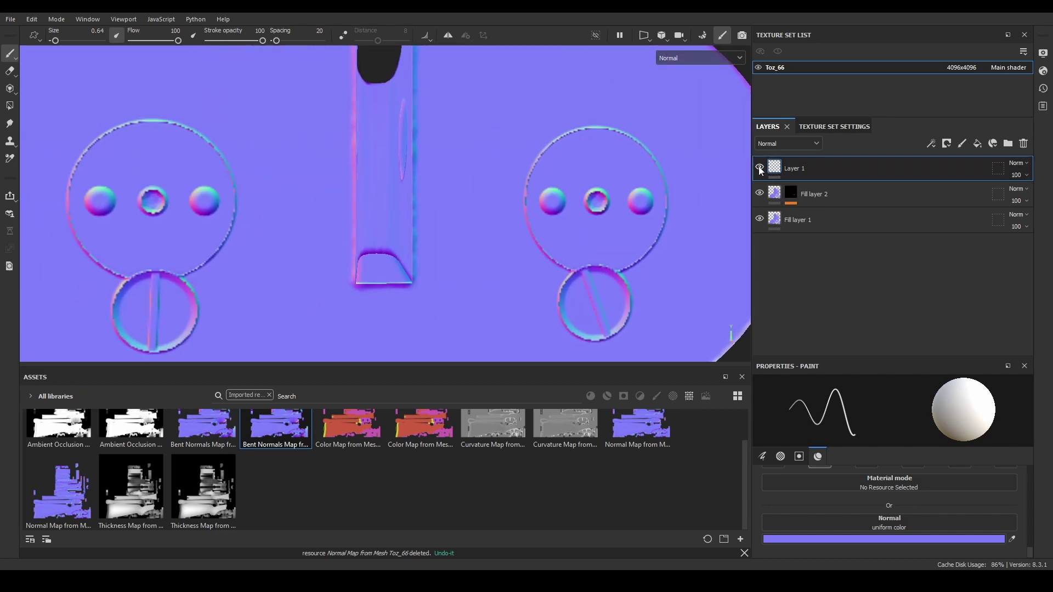
{"action": "left_click_drag", "start_coordinate": [384, 208], "coordinate": [438, 192], "text": "alt"}
{"action": "left_click_drag", "start_coordinate": [438, 192], "coordinate": [485, 180], "text": "alt"}
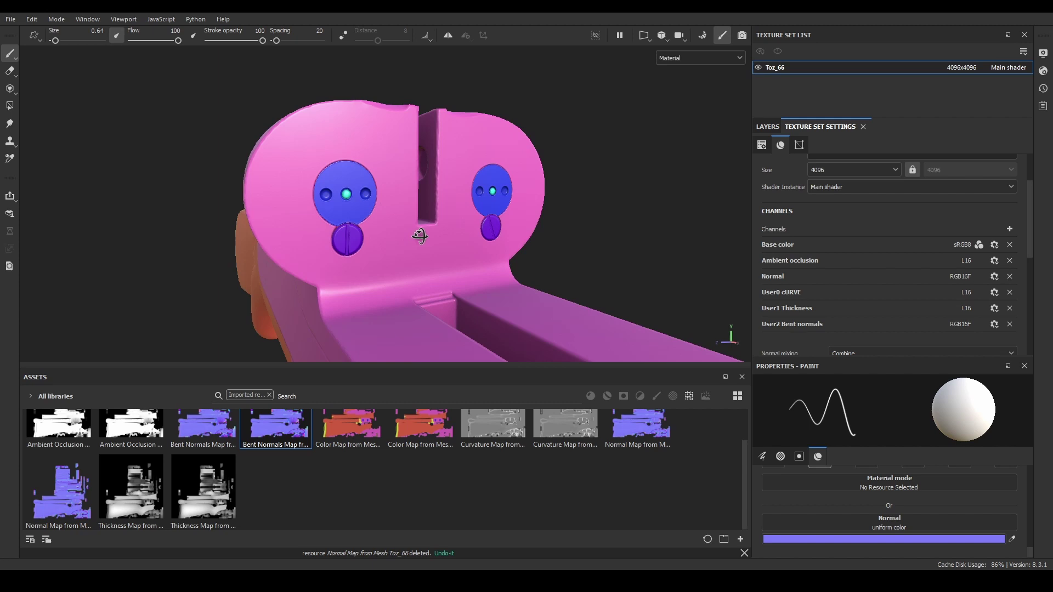
{"action": "left_click_drag", "start_coordinate": [420, 236], "coordinate": [340, 217], "text": "alt"}
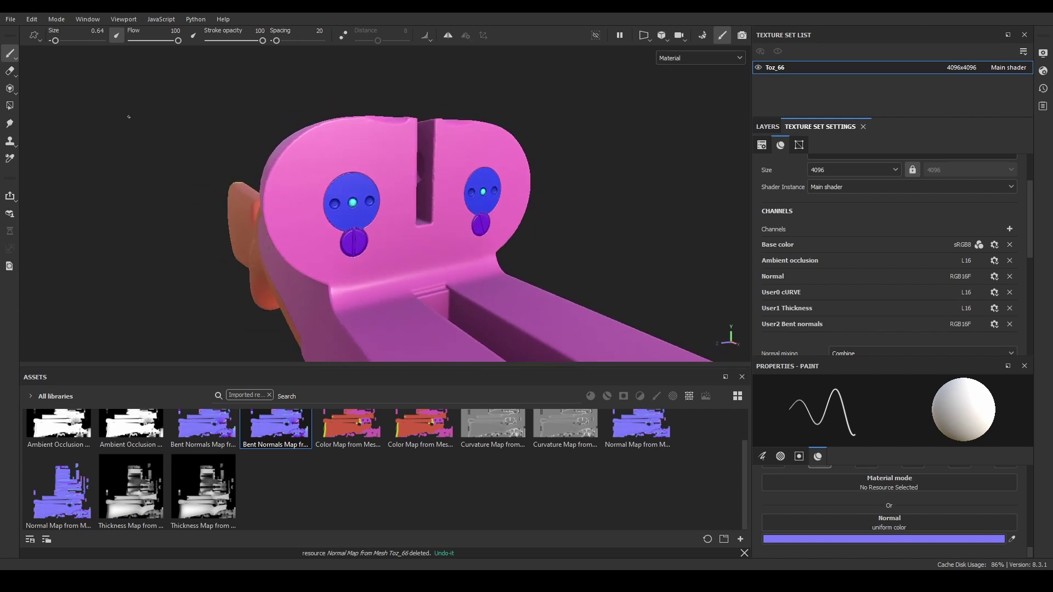
Open the texture export settings and create a new output template named Skew.
{"action": "left_click", "coordinate": [10, 19]}
{"action": "left_click", "coordinate": [60, 174]}
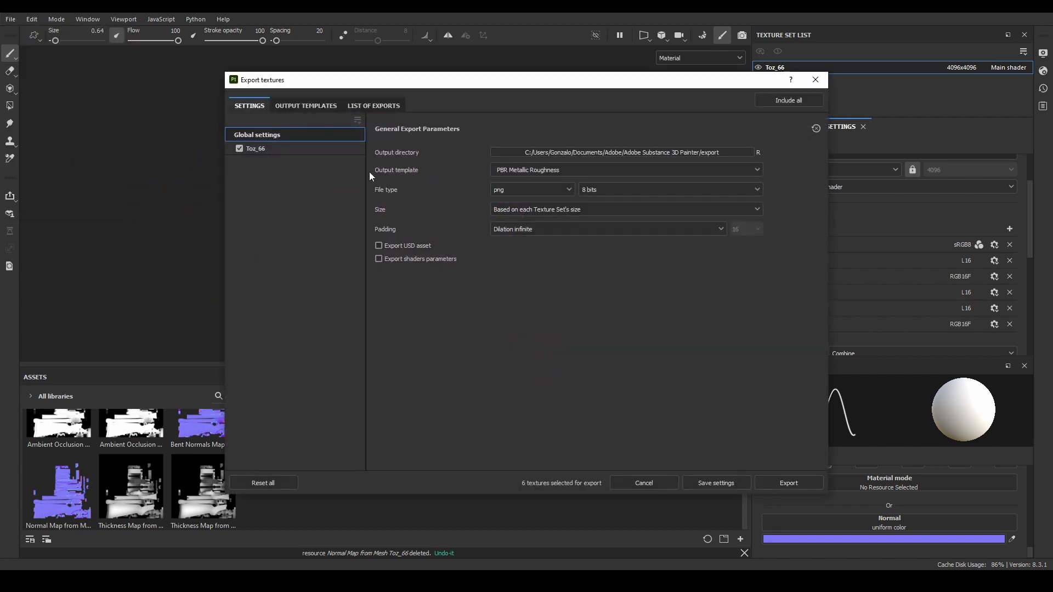
{"action": "left_click", "coordinate": [336, 107]}
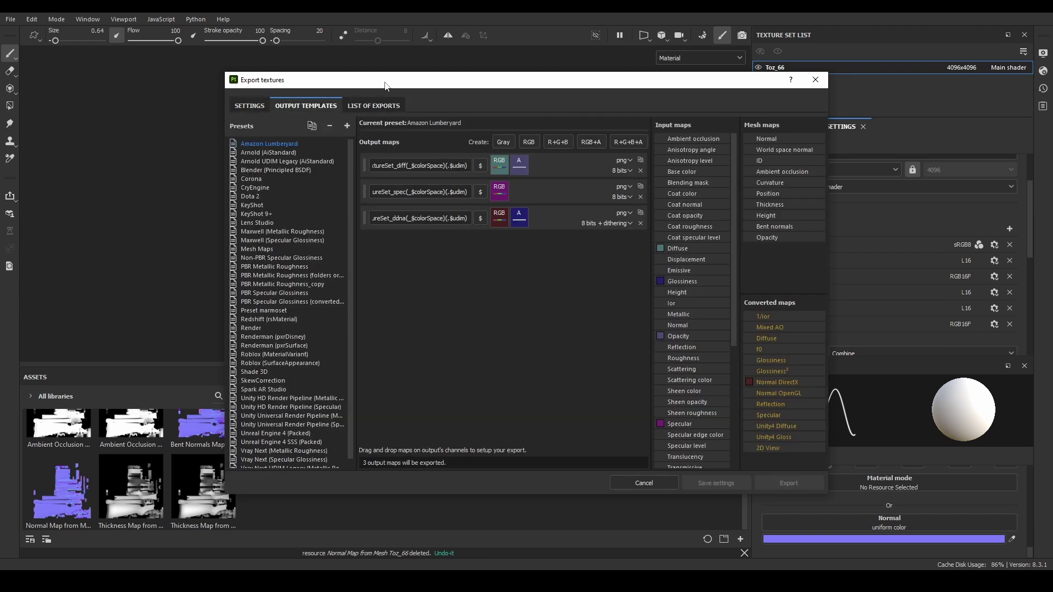
{"action": "left_click_drag", "start_coordinate": [384, 86], "coordinate": [376, 73]}
{"action": "left_click", "coordinate": [339, 113]}
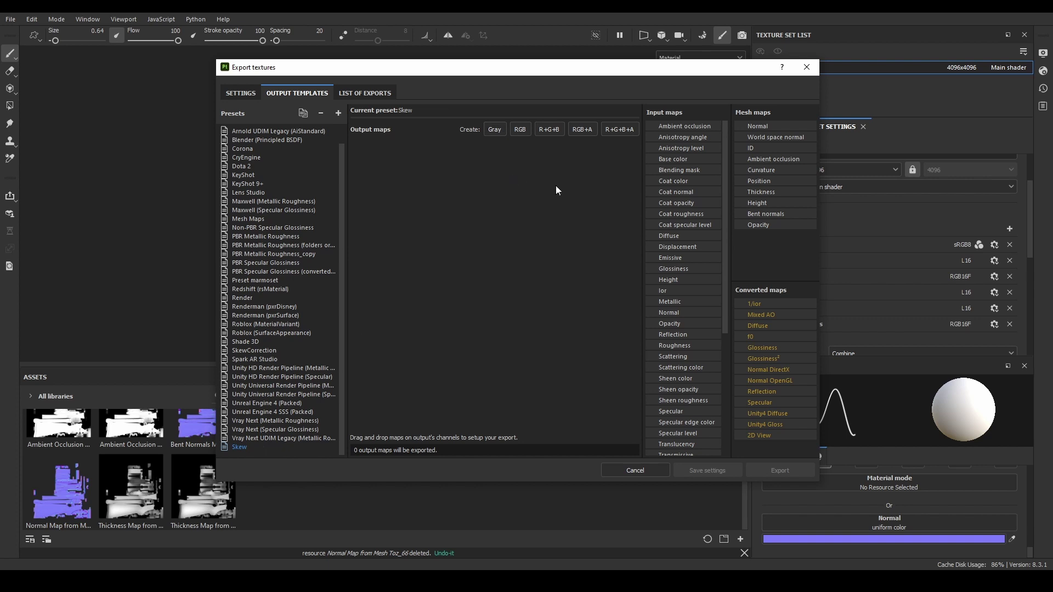
Add three RGB output maps to the Skew template and assign Base color to the first one.
{"action": "left_click", "coordinate": [518, 134]}
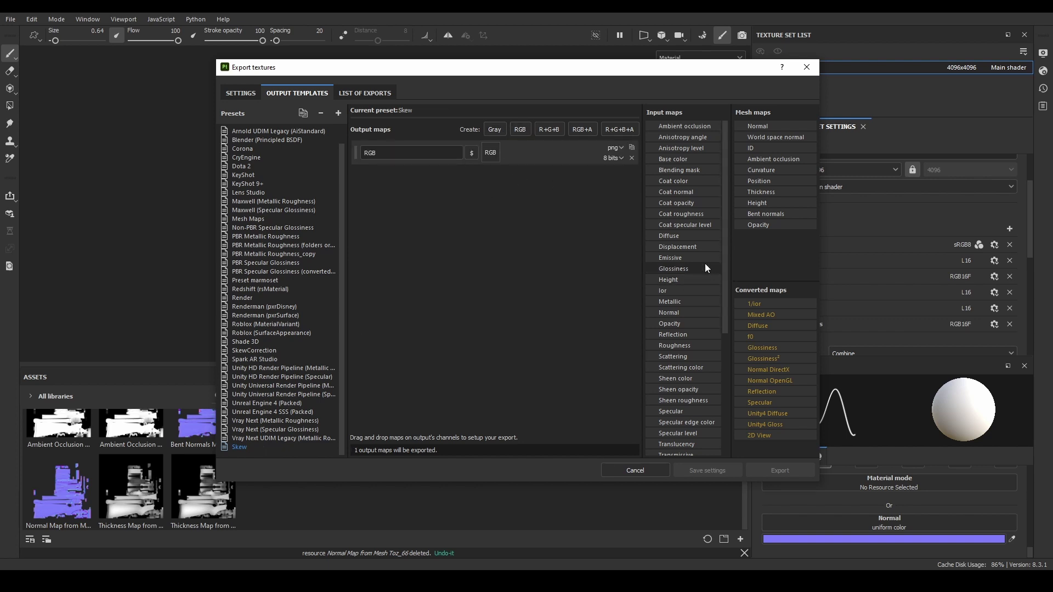
{"action": "left_click_drag", "start_coordinate": [673, 159], "coordinate": [492, 153]}
{"action": "left_click", "coordinate": [502, 170]}
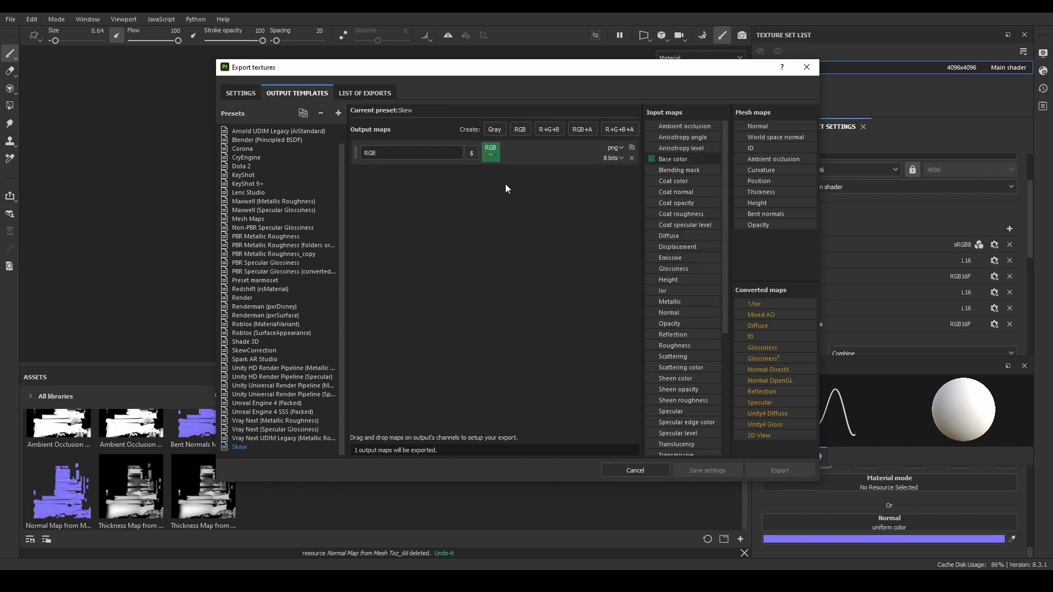
{"action": "left_click", "coordinate": [519, 131]}
{"action": "left_click", "coordinate": [519, 131]}
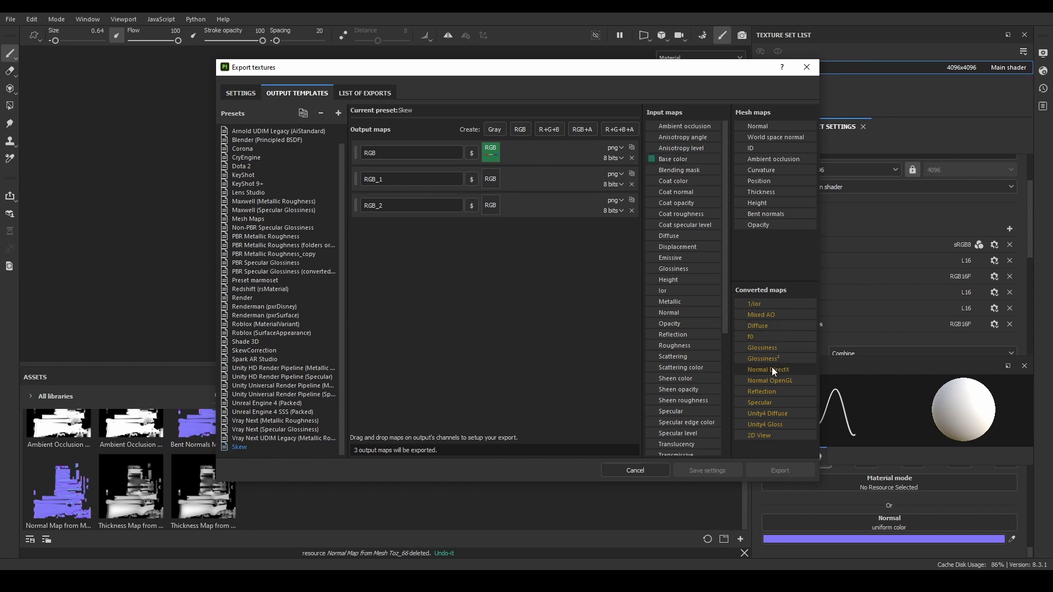
Assign Normal DirectX to the RGB_1 output and User2 to the RGB_2 output.
{"action": "left_click_drag", "start_coordinate": [488, 174], "coordinate": [489, 175]}
{"action": "left_click", "coordinate": [517, 192]}
{"action": "scroll", "coordinate": [681, 345], "scroll_direction": "down", "scroll_amount": 6}
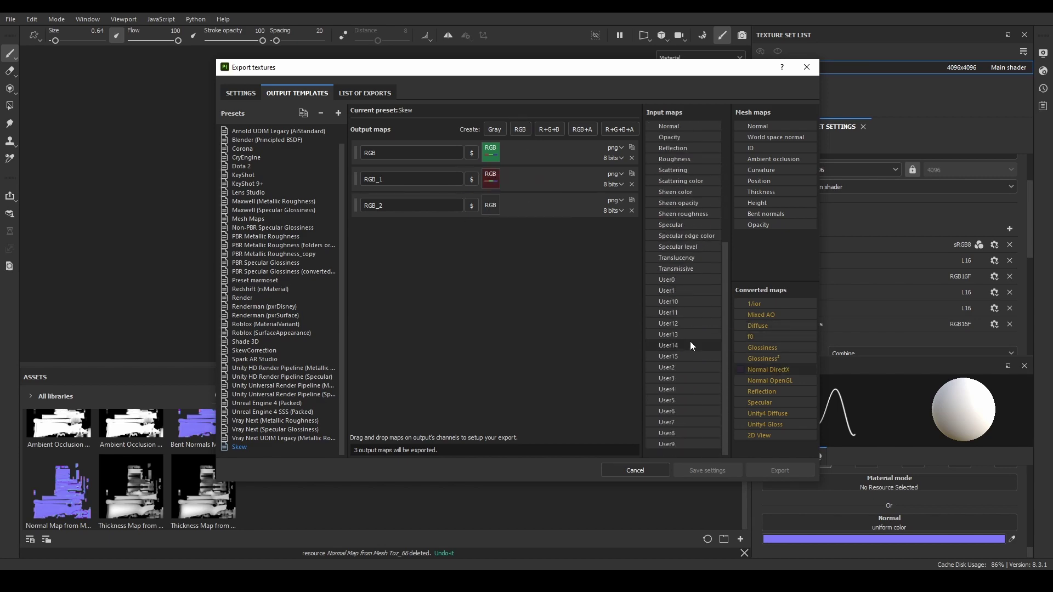
{"action": "left_click_drag", "start_coordinate": [674, 368], "coordinate": [491, 209]}
{"action": "left_click", "coordinate": [516, 222]}
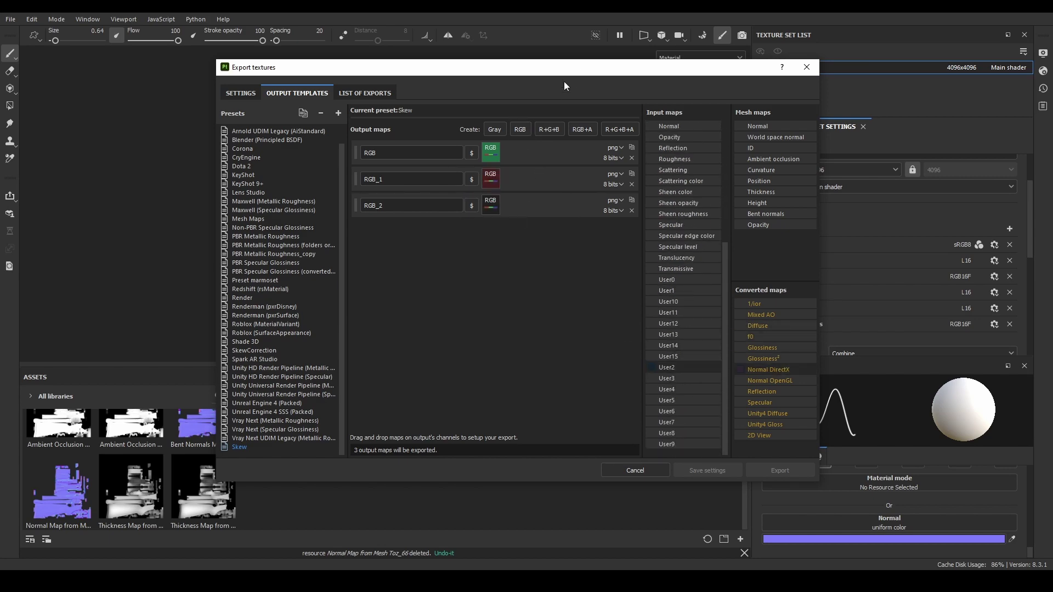
Add three grayscale output maps to the Skew template.
{"action": "left_click_drag", "start_coordinate": [583, 71], "coordinate": [519, 81]}
{"action": "left_click", "coordinate": [423, 128]}
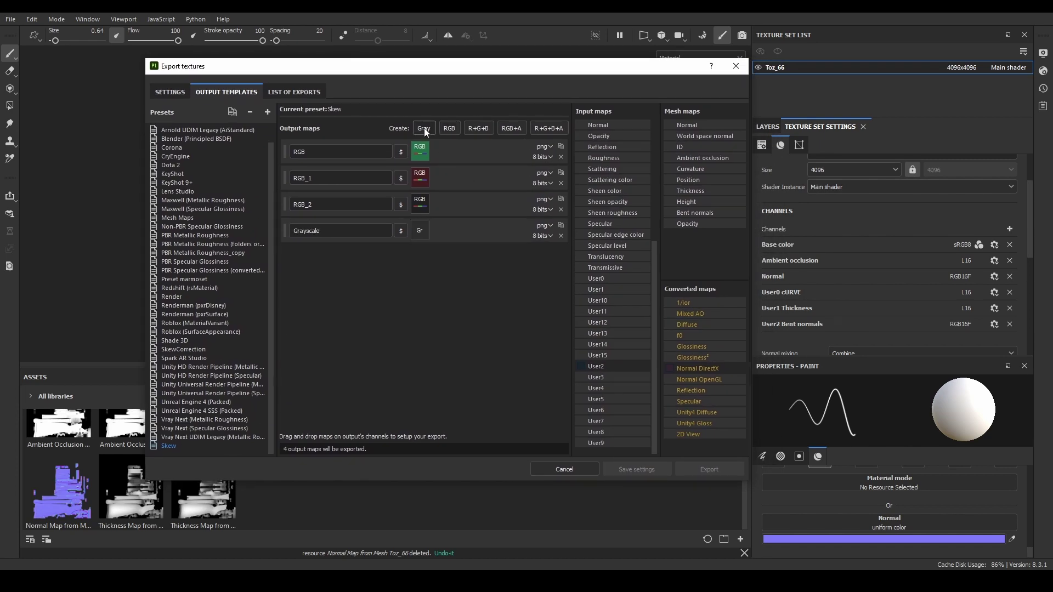
{"action": "left_click", "coordinate": [424, 128]}
{"action": "left_click", "coordinate": [423, 128]}
Assign Ambient occlusion, User0 and User1 to the three grayscale outputs in that order.
{"action": "scroll", "coordinate": [606, 156], "scroll_direction": "up", "scroll_amount": 5}
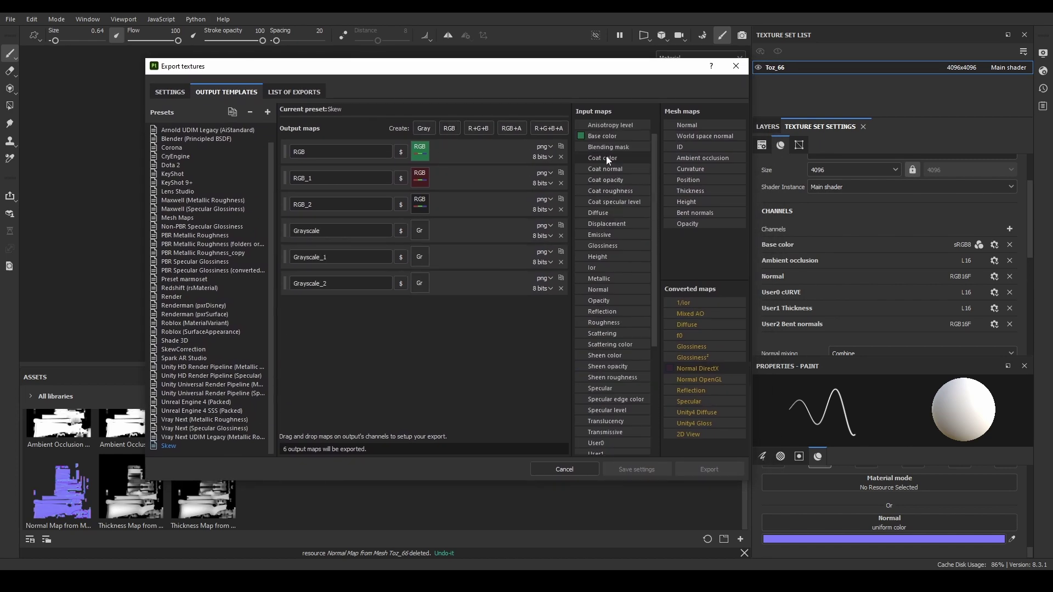
{"action": "left_click_drag", "start_coordinate": [609, 125], "coordinate": [425, 232]}
{"action": "left_click", "coordinate": [466, 236]}
{"action": "scroll", "coordinate": [639, 222], "scroll_direction": "down", "scroll_amount": 5}
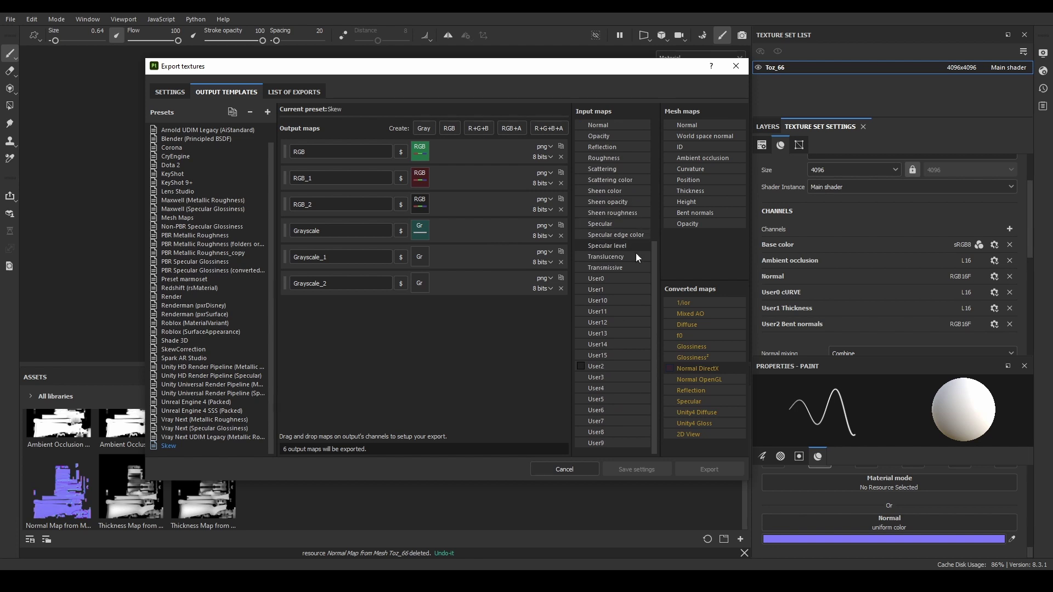
{"action": "left_click", "coordinate": [451, 278]}
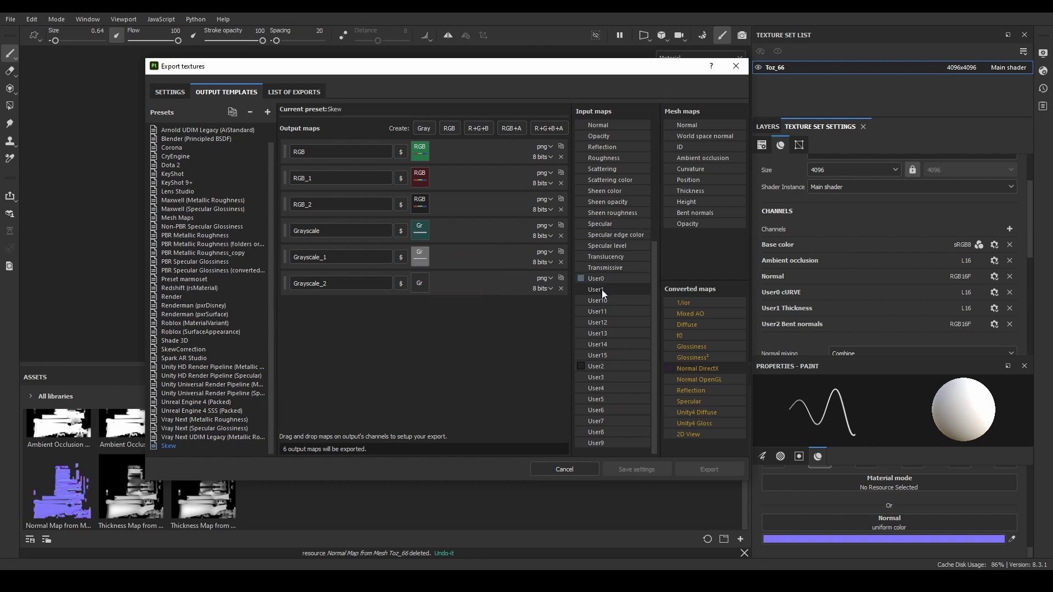
{"action": "left_click_drag", "start_coordinate": [601, 290], "coordinate": [419, 284]}
{"action": "left_click", "coordinate": [439, 302]}
Set the bit depth of all six PNG output maps in the Skew template to 16 bits.
{"action": "left_click", "coordinate": [547, 147]}
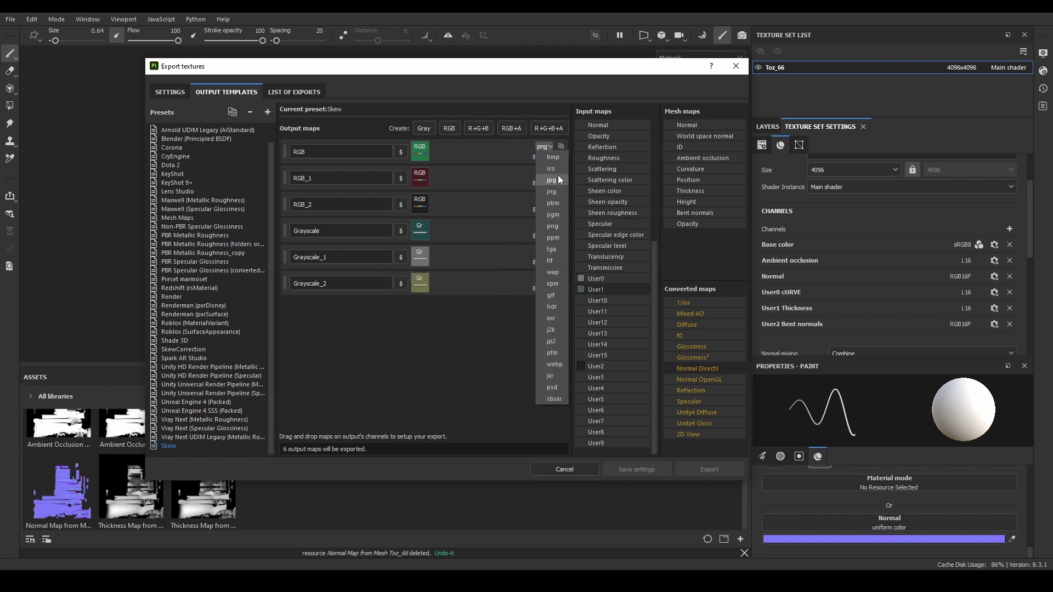
{"action": "left_click", "coordinate": [549, 151]}
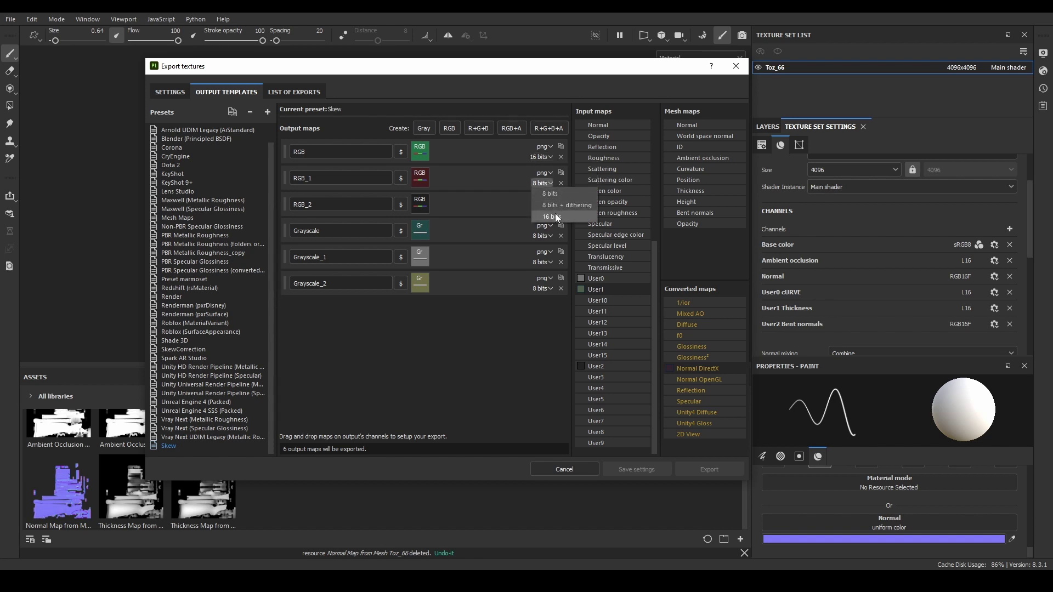
{"action": "left_click", "coordinate": [546, 211]}
{"action": "left_click", "coordinate": [550, 241]}
{"action": "left_click", "coordinate": [553, 268]}
{"action": "left_click", "coordinate": [544, 262]}
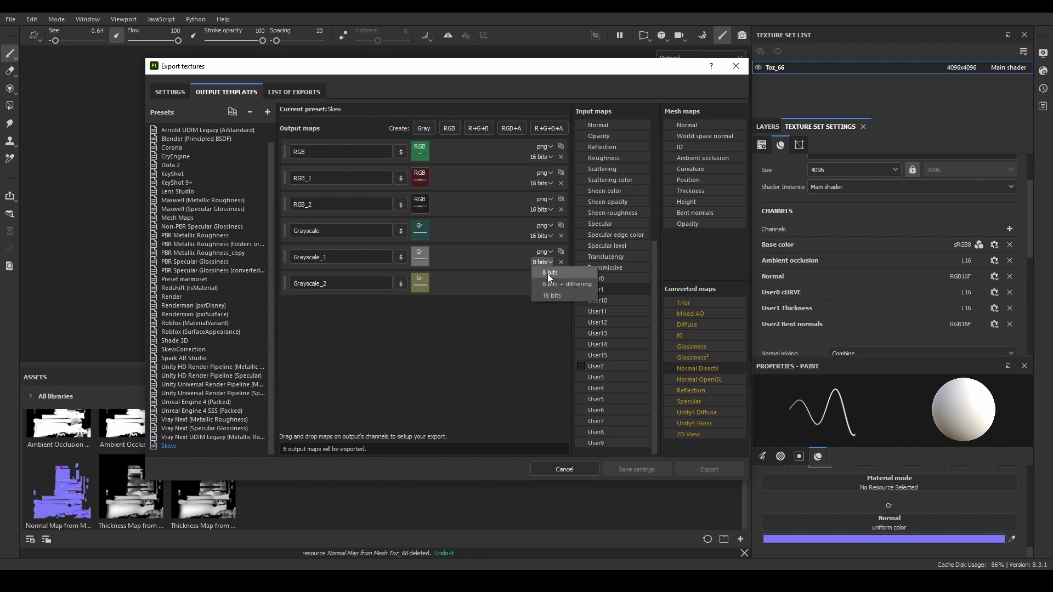
{"action": "left_click", "coordinate": [543, 288]}
{"action": "left_click", "coordinate": [549, 322]}
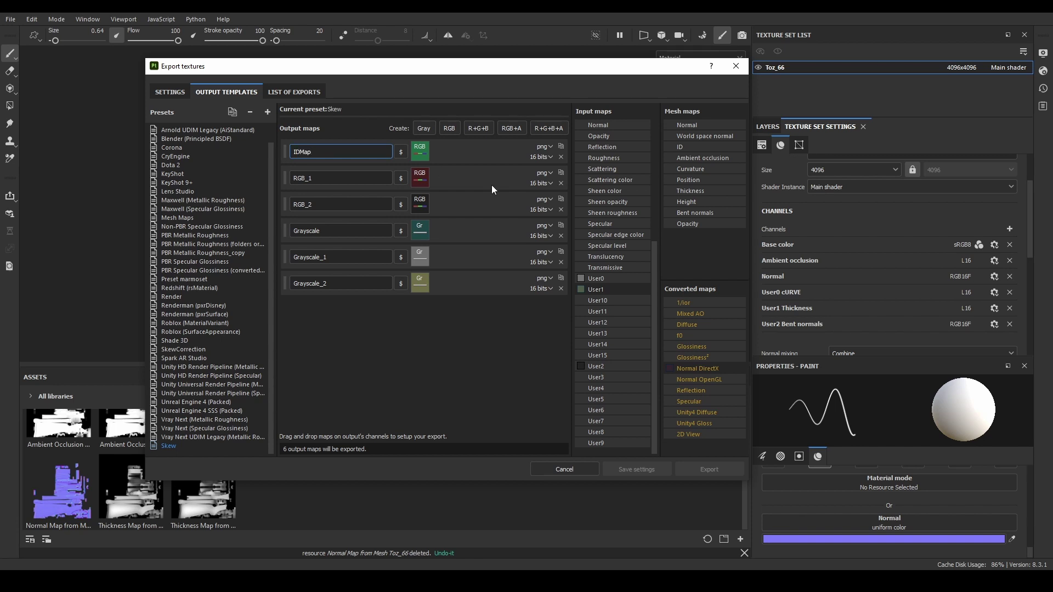
Name the six outputs IDMap, Normal, BentNormal, AO, Curve and Thickness in order, each followed by $textureSet.$udim.
{"action": "left_click", "coordinate": [399, 151]}
{"action": "left_click", "coordinate": [426, 186]}
{"action": "type", "text": "."}
{"action": "left_click", "coordinate": [420, 199]}
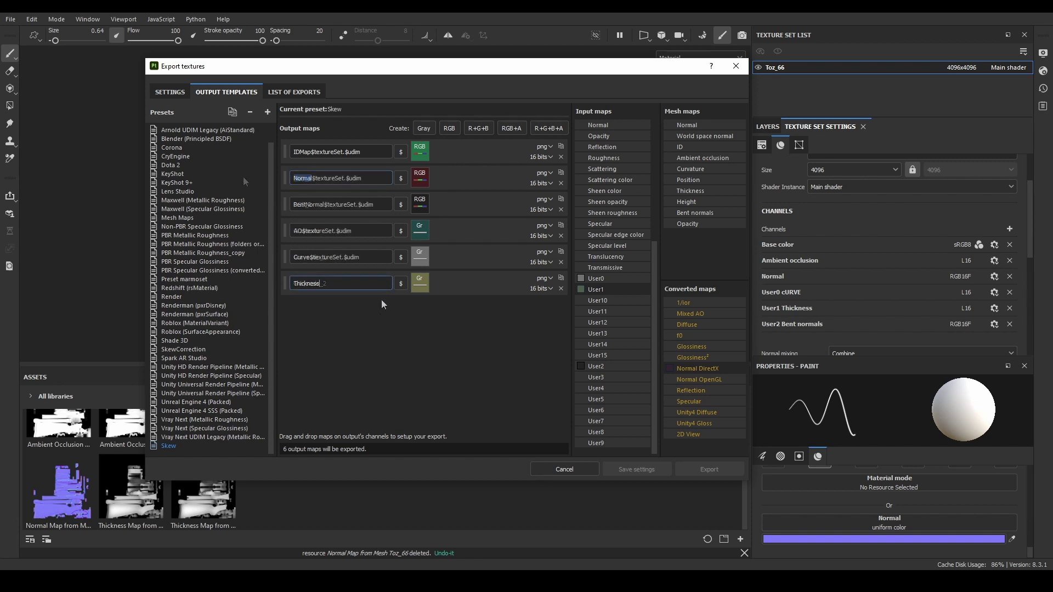
{"action": "left_click", "coordinate": [400, 283]}
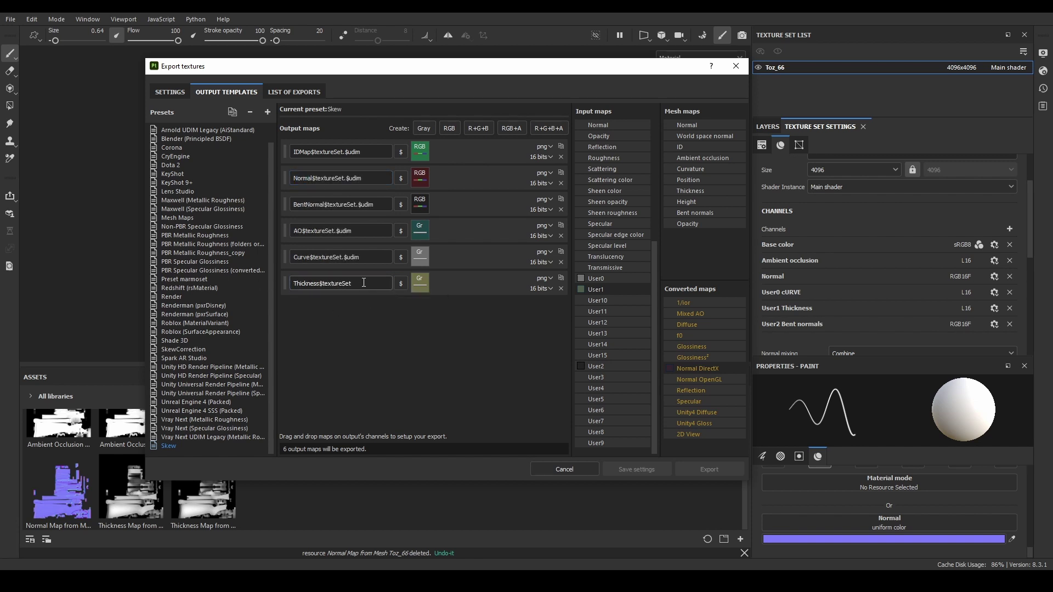
{"action": "left_click", "coordinate": [407, 281]}
{"action": "left_click", "coordinate": [420, 334]}
Export the Toz_66 texture set's maps to the Final textures folder using the Skew template.
{"action": "left_click", "coordinate": [170, 91]}
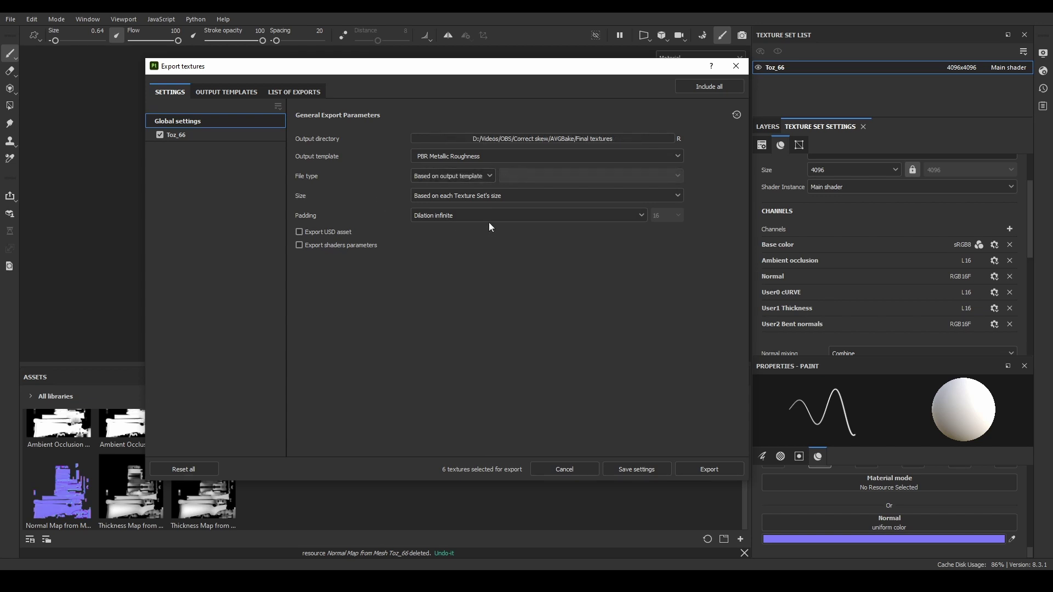
{"action": "left_click", "coordinate": [708, 469]}
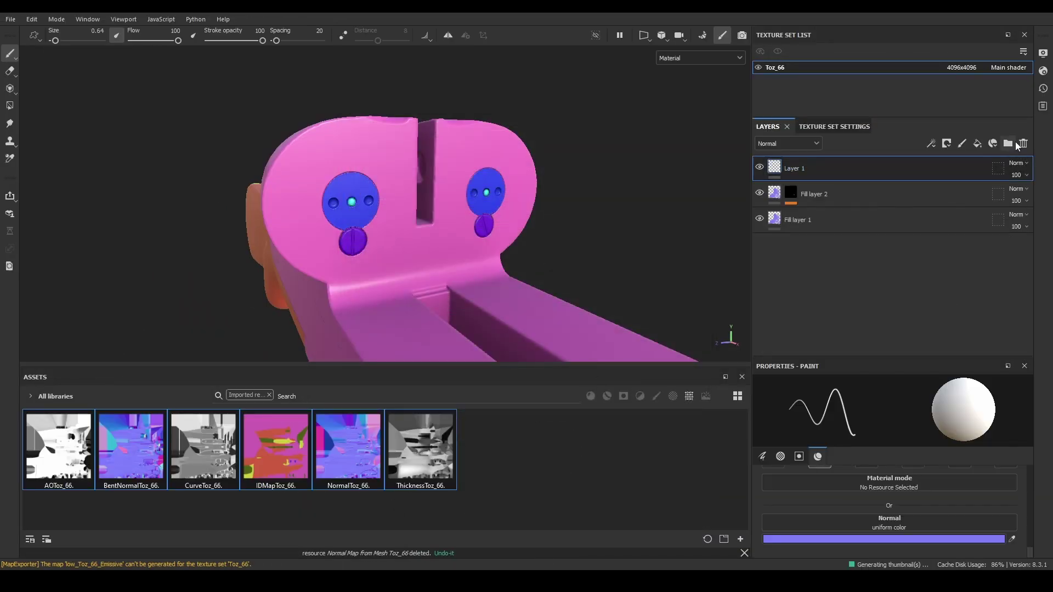
Assign the imported NormalToz_66, IDMapToz_66, AOToz_66, CurveToz_66 and ThicknessToz_66 textures to their matching mesh map slots.
{"action": "left_click", "coordinate": [834, 126]}
{"action": "scroll", "coordinate": [797, 258], "scroll_direction": "down", "scroll_amount": 3}
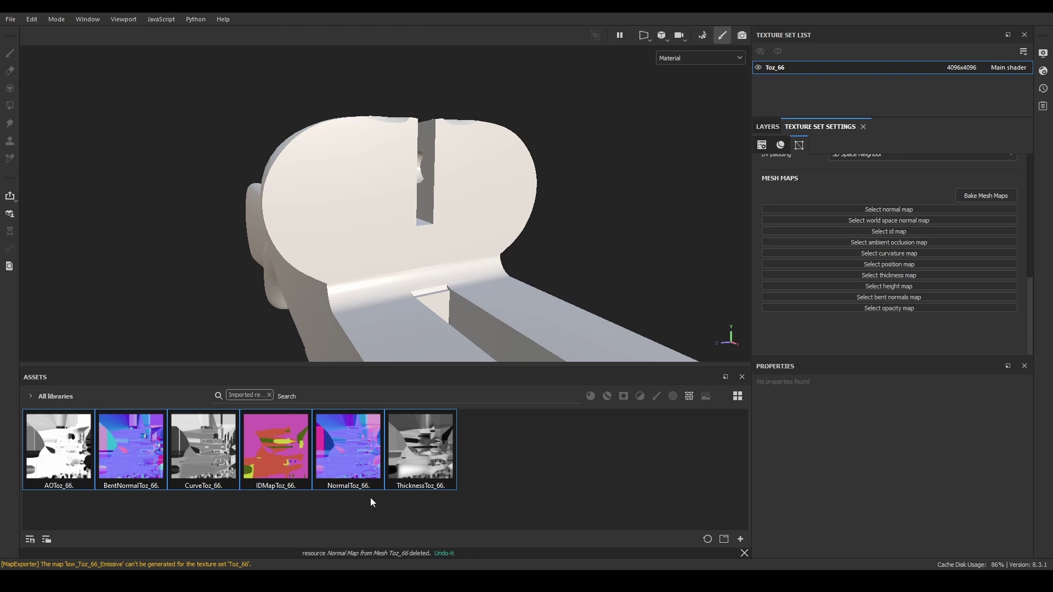
{"action": "left_click_drag", "start_coordinate": [372, 482], "coordinate": [489, 468]}
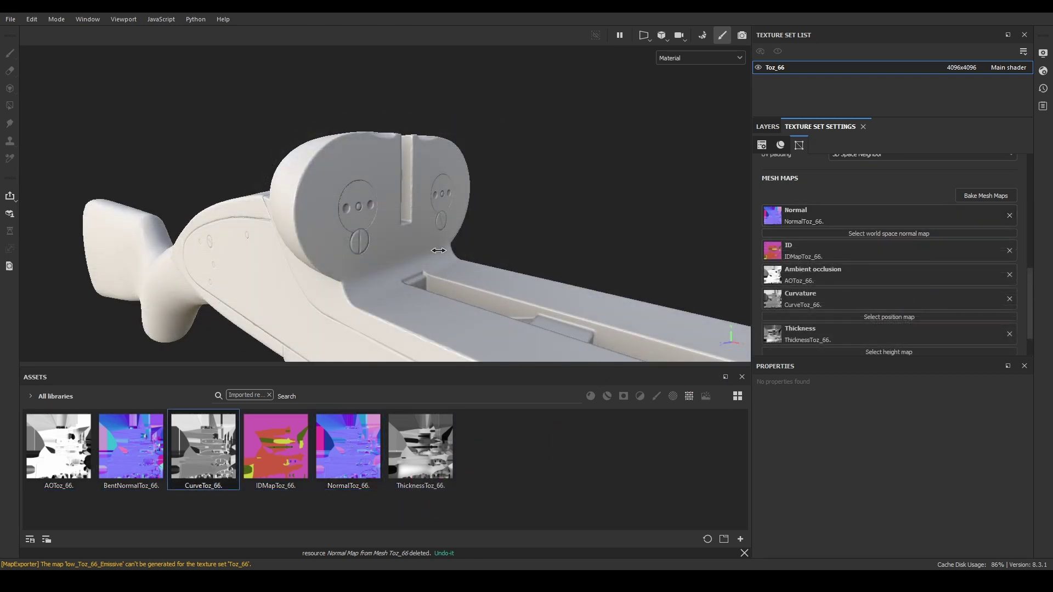